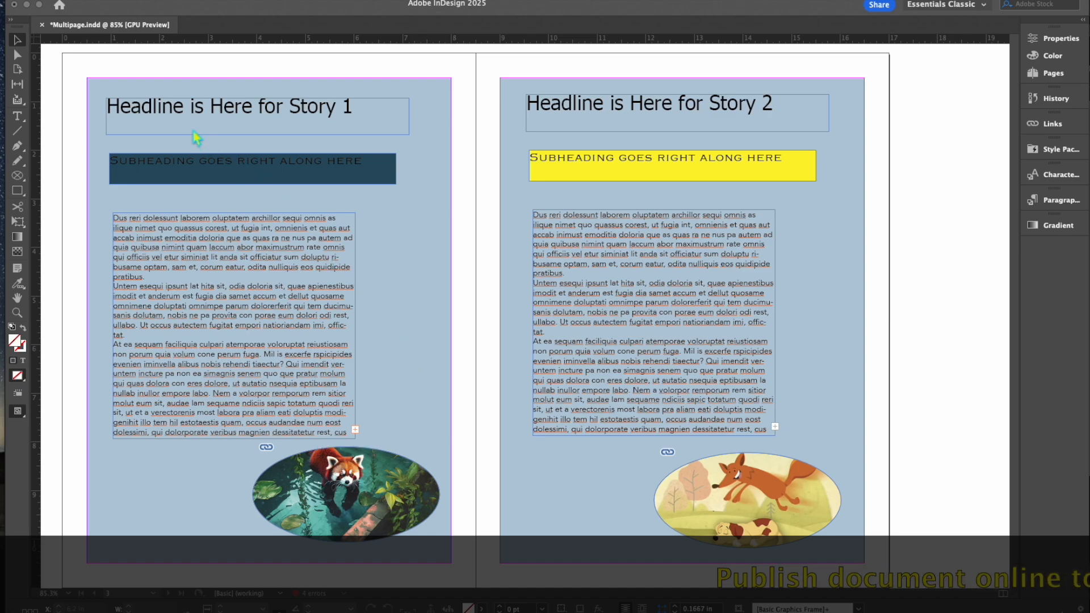
Step: Publish the Multipage spread online with File > Publish Online
{"action": "left_click", "coordinate": [136, 11]}
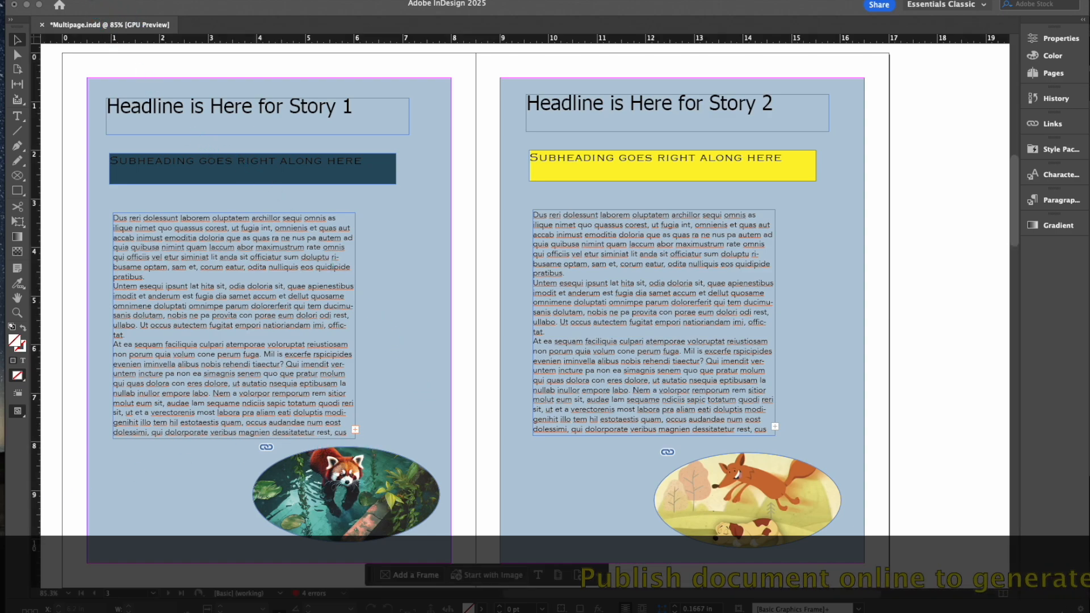
{"action": "left_click", "coordinate": [79, 0]}
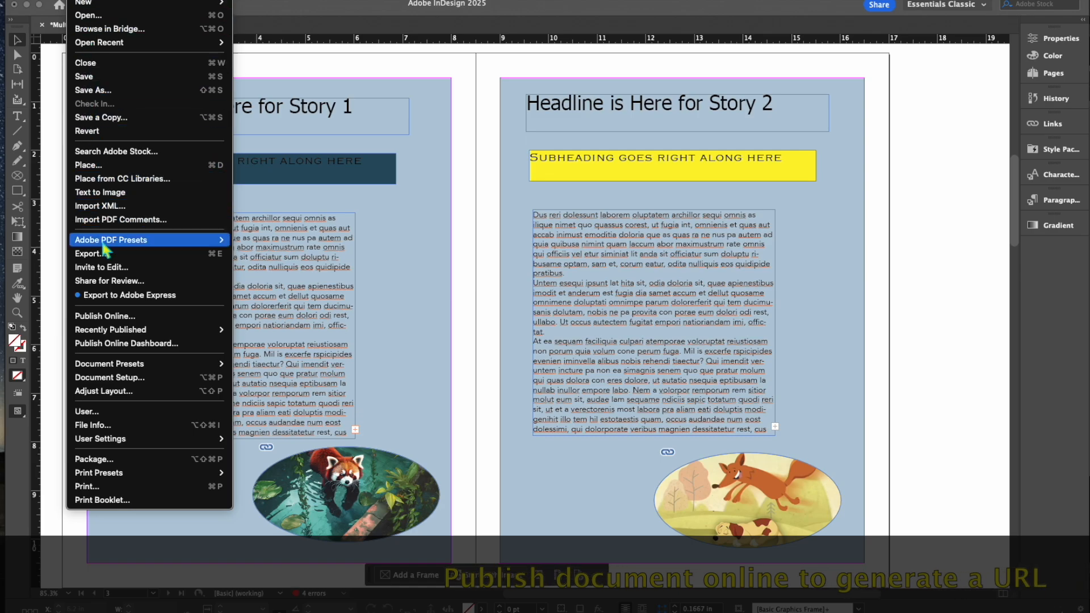
{"action": "left_click", "coordinate": [115, 320]}
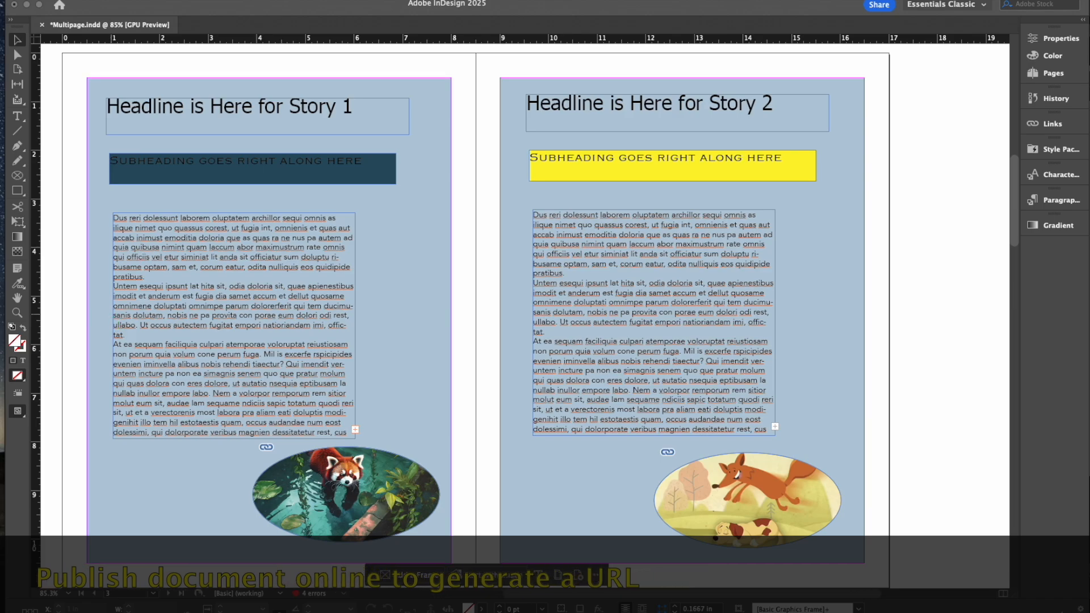
{"action": "left_click_drag", "start_coordinate": [316, 165], "coordinate": [770, 91]}
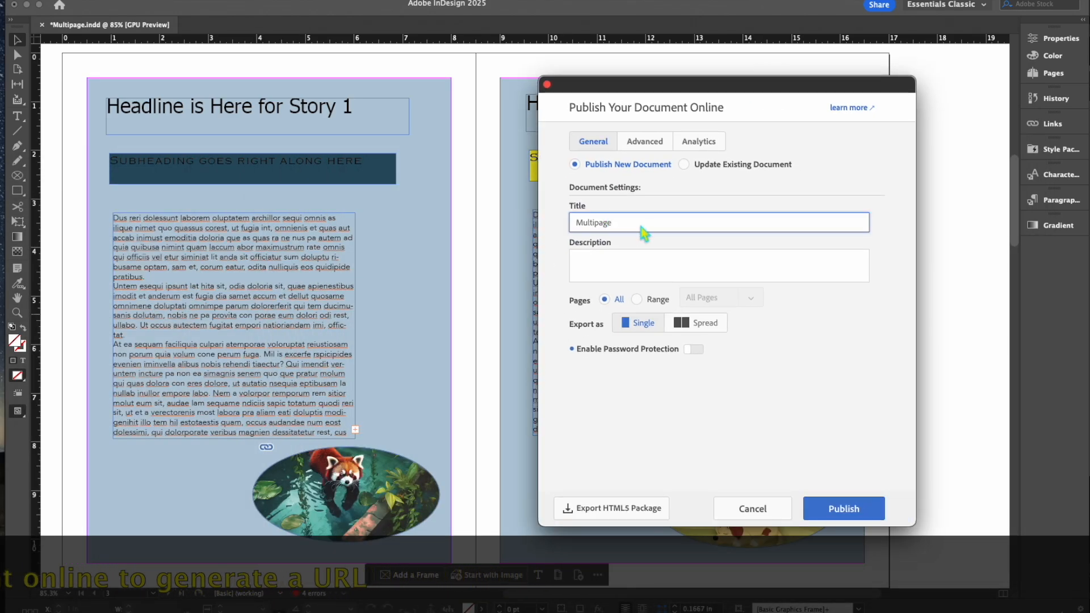
{"action": "left_click", "coordinate": [870, 512]}
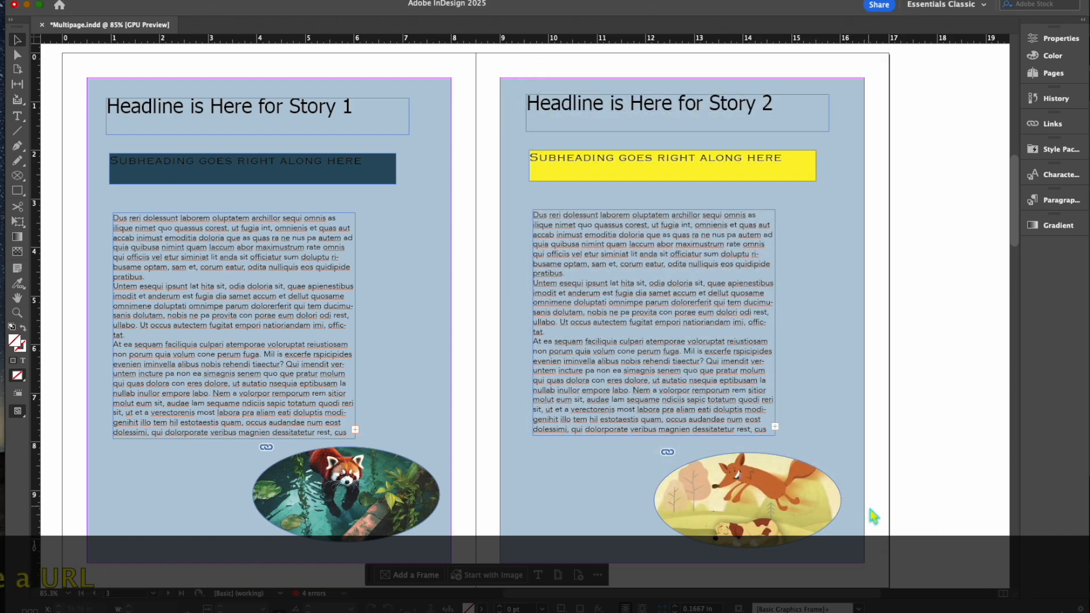
Step: Copy the published document's shareable link and close the upload dialog
{"action": "left_click_drag", "start_coordinate": [268, 280], "coordinate": [872, 213]}
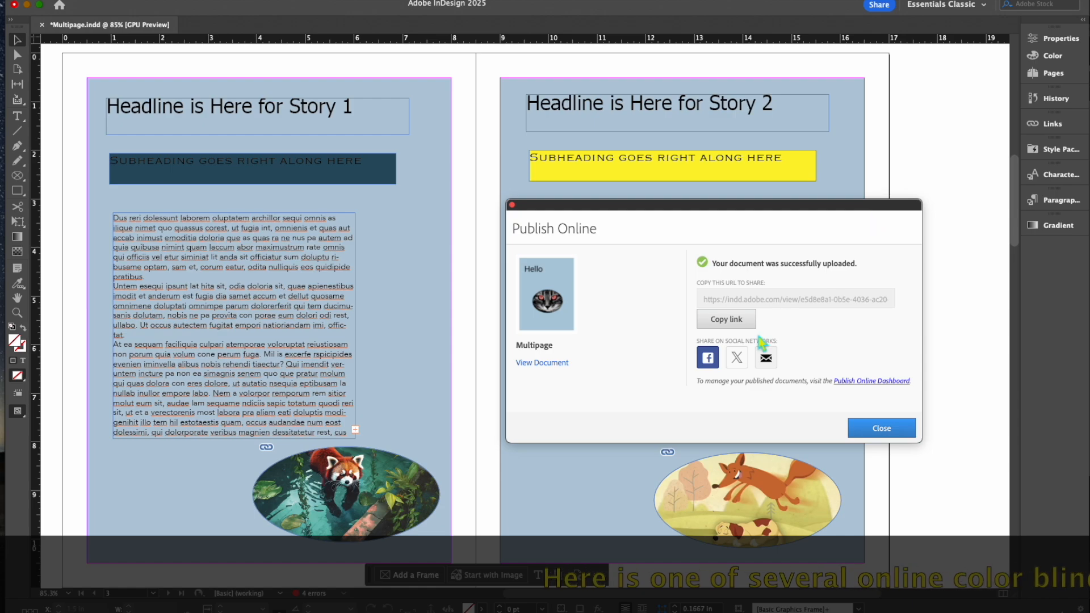
{"action": "left_click", "coordinate": [728, 322]}
{"action": "left_click", "coordinate": [892, 431]}
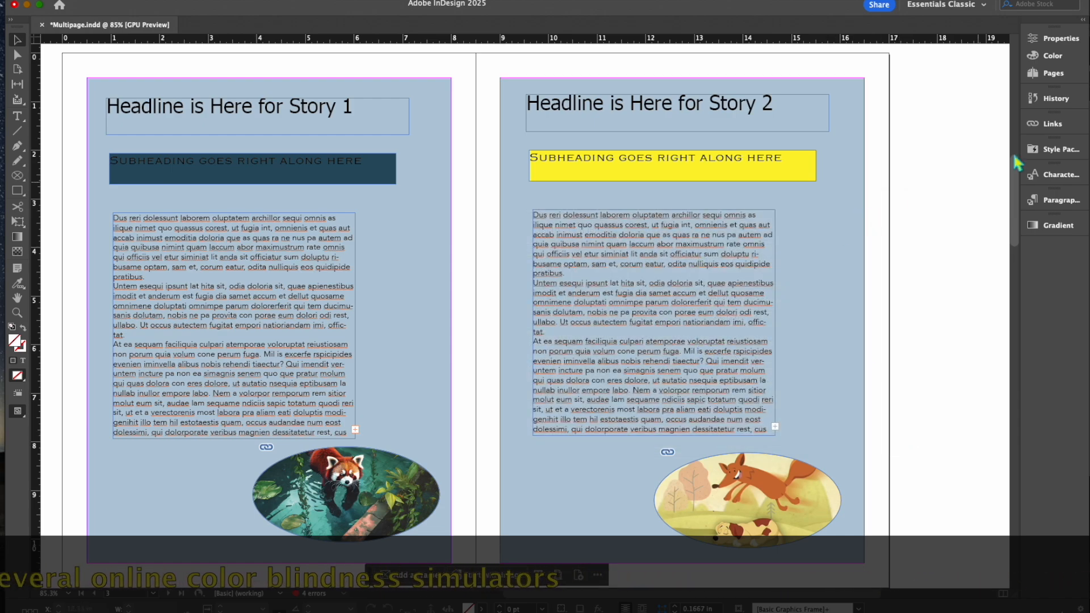
{"action": "key", "text": "super+Tab"}
Step: Load the published link in Venngage's color blind checker and accept all cookies
{"action": "left_click_drag", "start_coordinate": [1082, 6], "coordinate": [913, 5]}
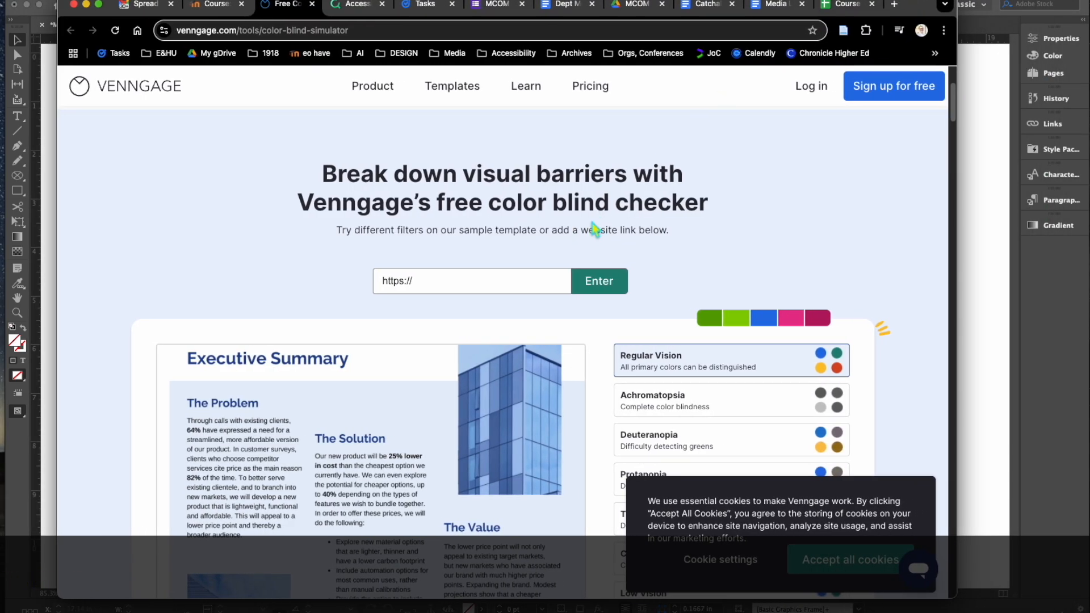
{"action": "left_click_drag", "start_coordinate": [530, 285], "coordinate": [512, 255]}
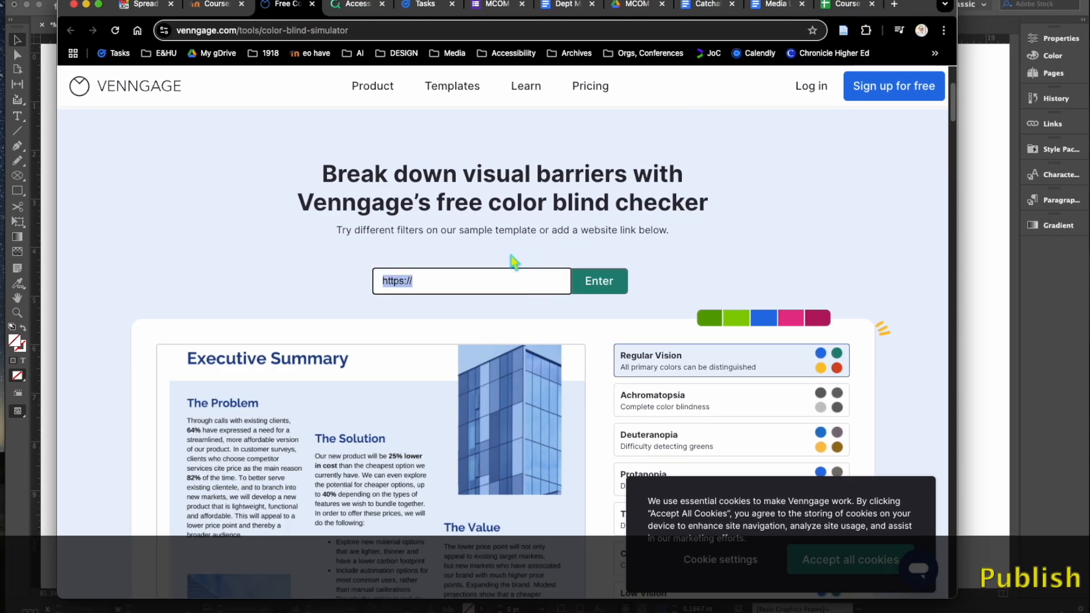
{"action": "left_click", "coordinate": [612, 284]}
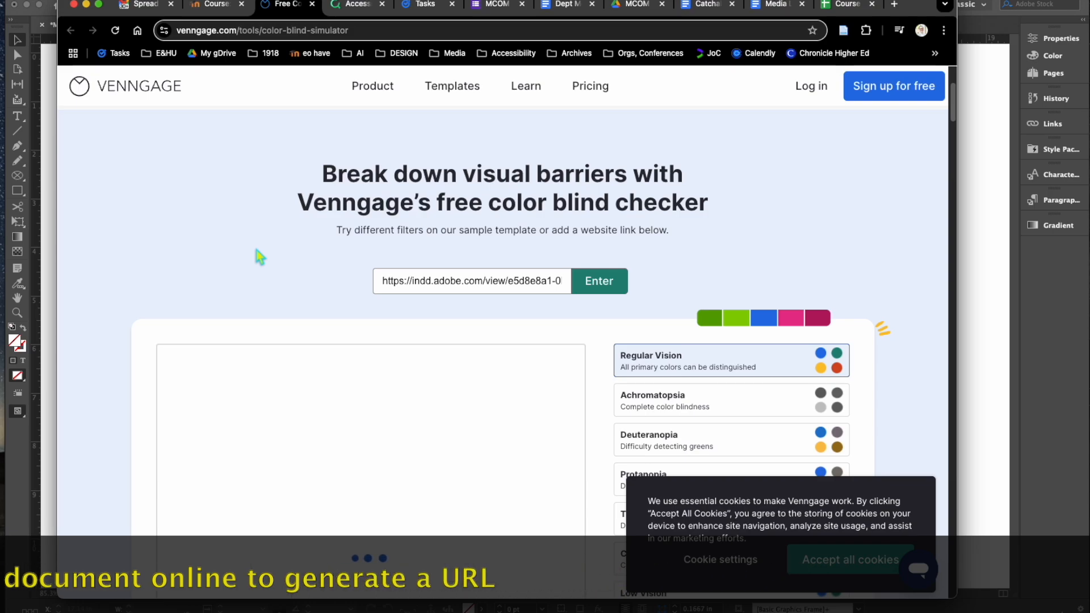
{"action": "scroll", "coordinate": [260, 257], "scroll_direction": "down", "scroll_amount": 3}
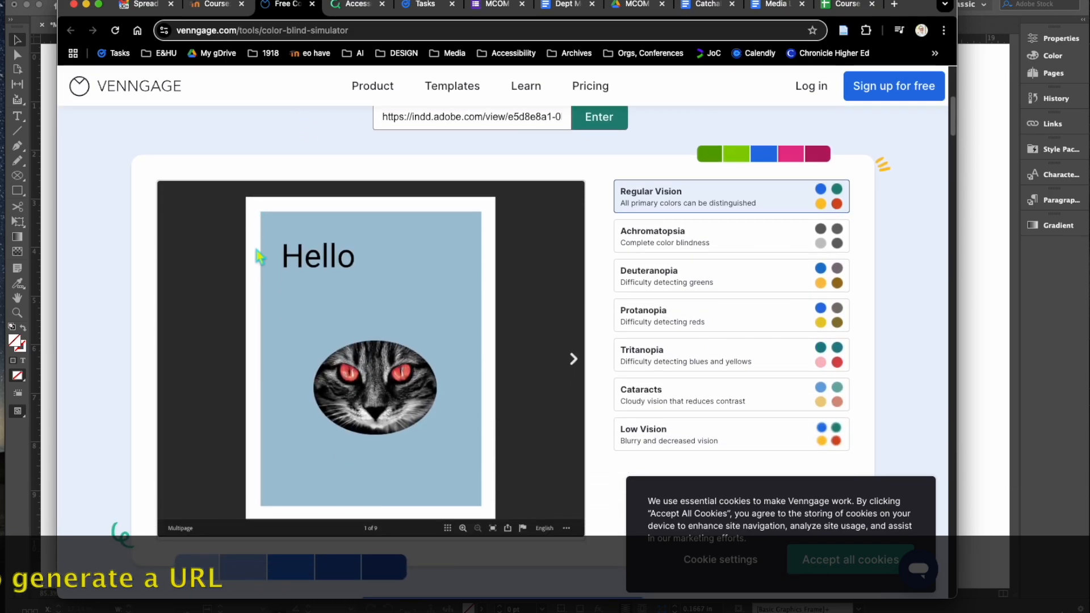
{"action": "scroll", "coordinate": [260, 257], "scroll_direction": "up", "scroll_amount": 1}
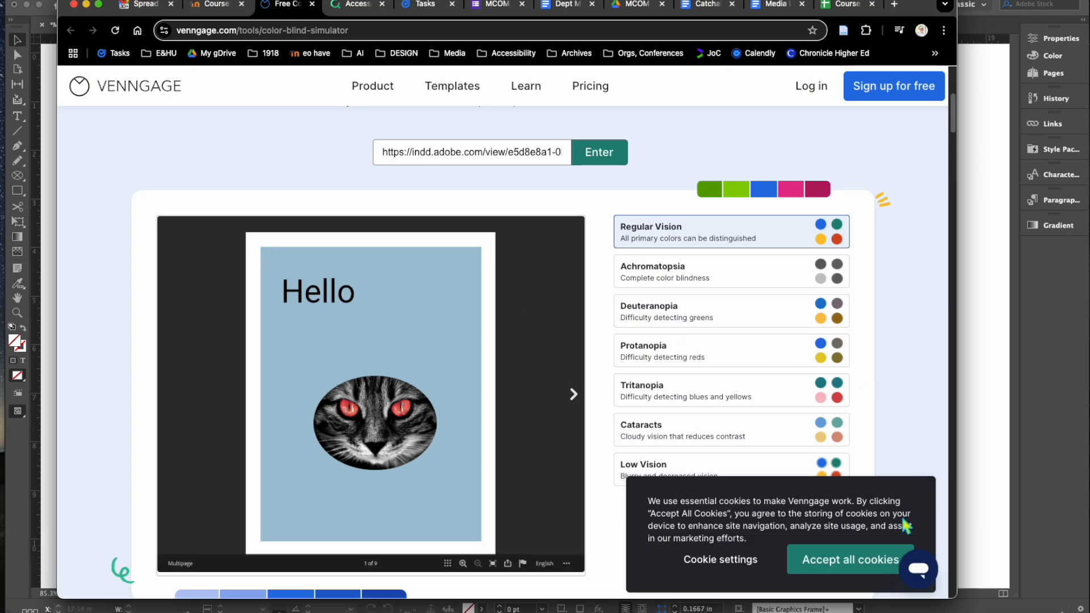
{"action": "left_click", "coordinate": [813, 566]}
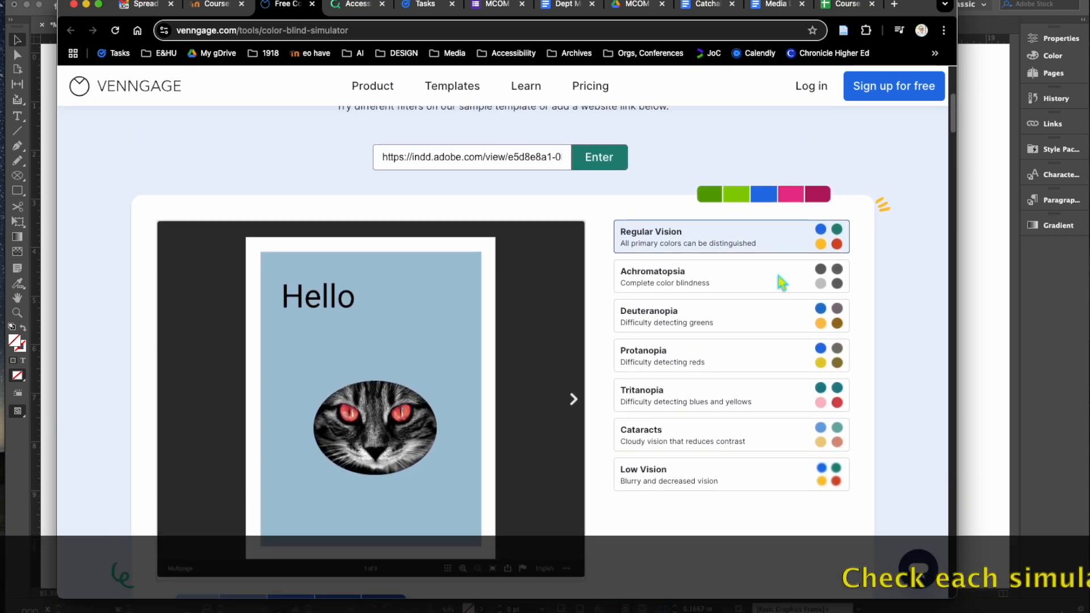
{"action": "left_click", "coordinate": [760, 288]}
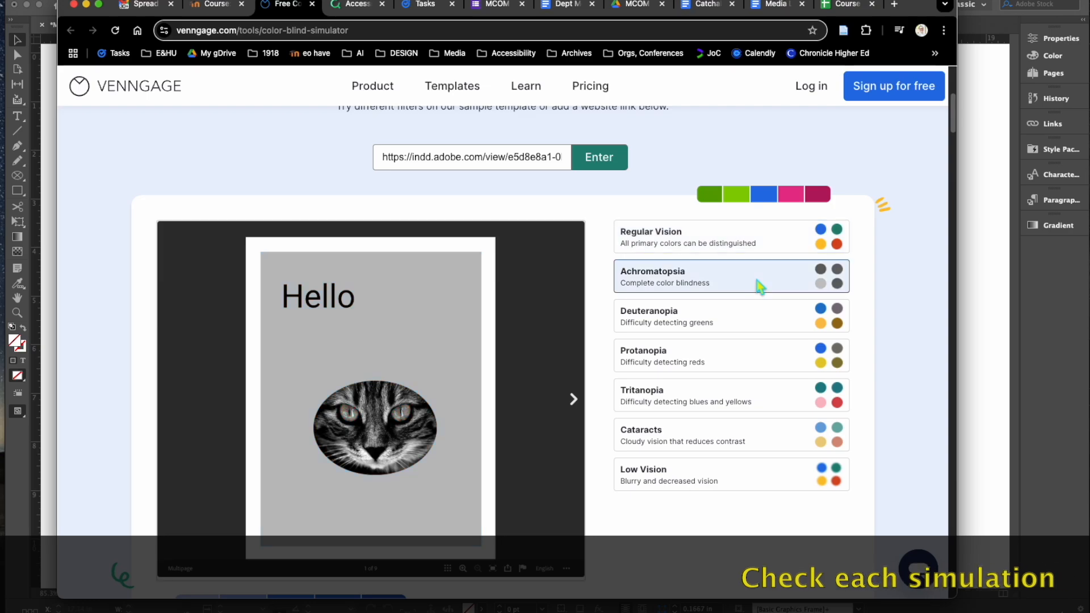
{"action": "left_click", "coordinate": [755, 324]}
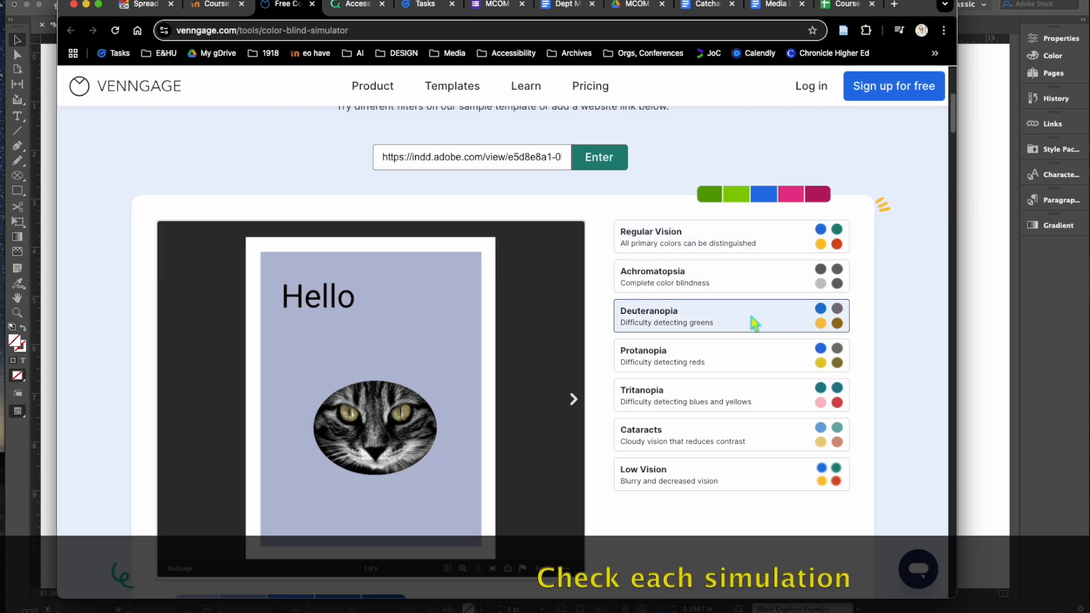
{"action": "left_click", "coordinate": [759, 360]}
{"action": "left_click", "coordinate": [763, 396]}
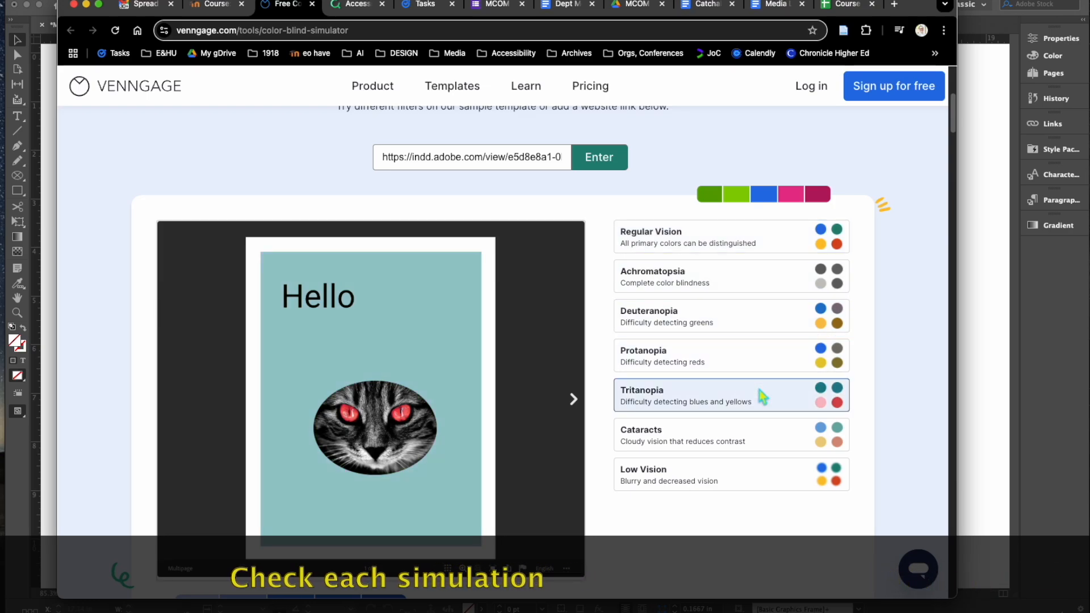
{"action": "left_click", "coordinate": [793, 440]}
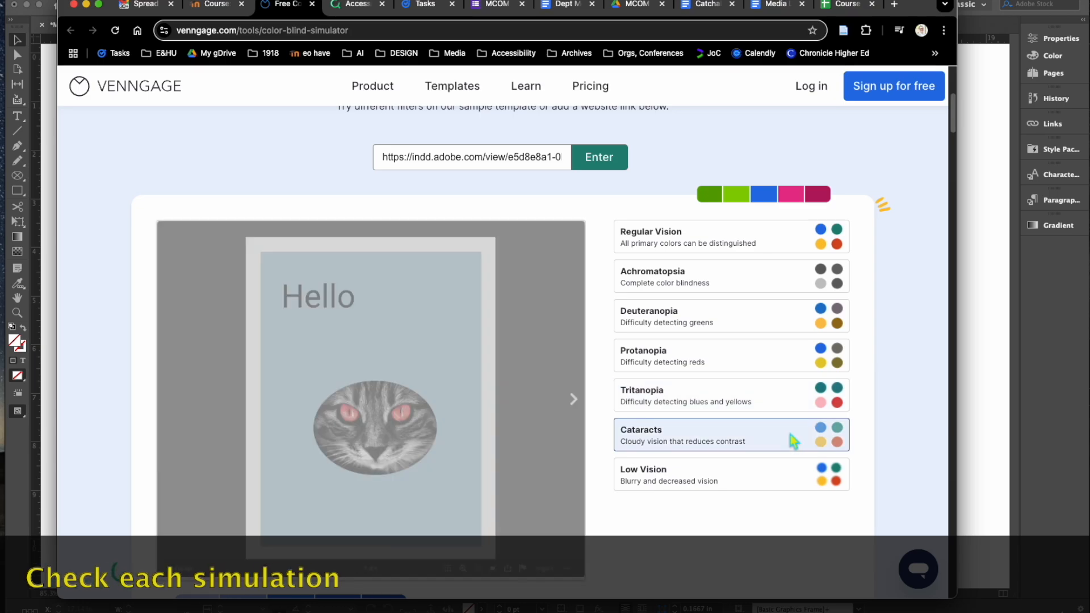
{"action": "left_click", "coordinate": [787, 481]}
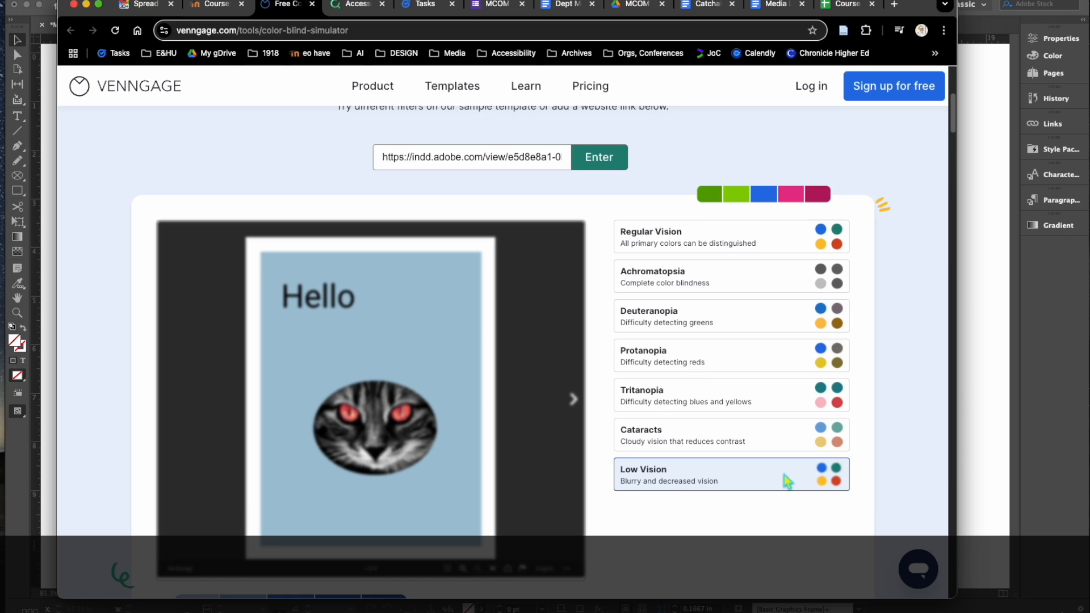
{"action": "left_click", "coordinate": [717, 249]}
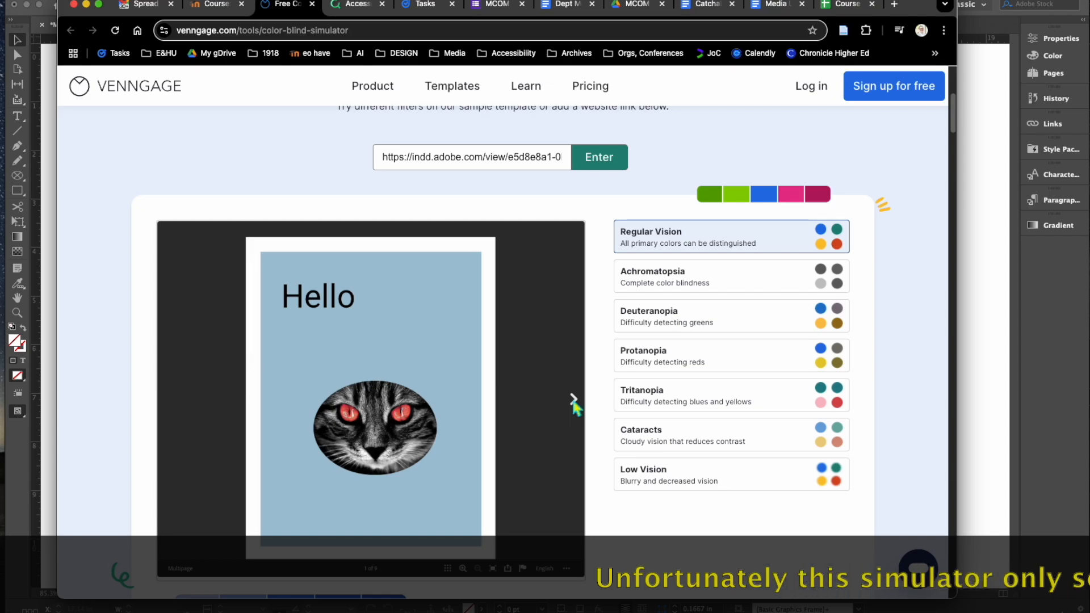
{"action": "scroll", "coordinate": [549, 405], "scroll_direction": "down", "scroll_amount": 3}
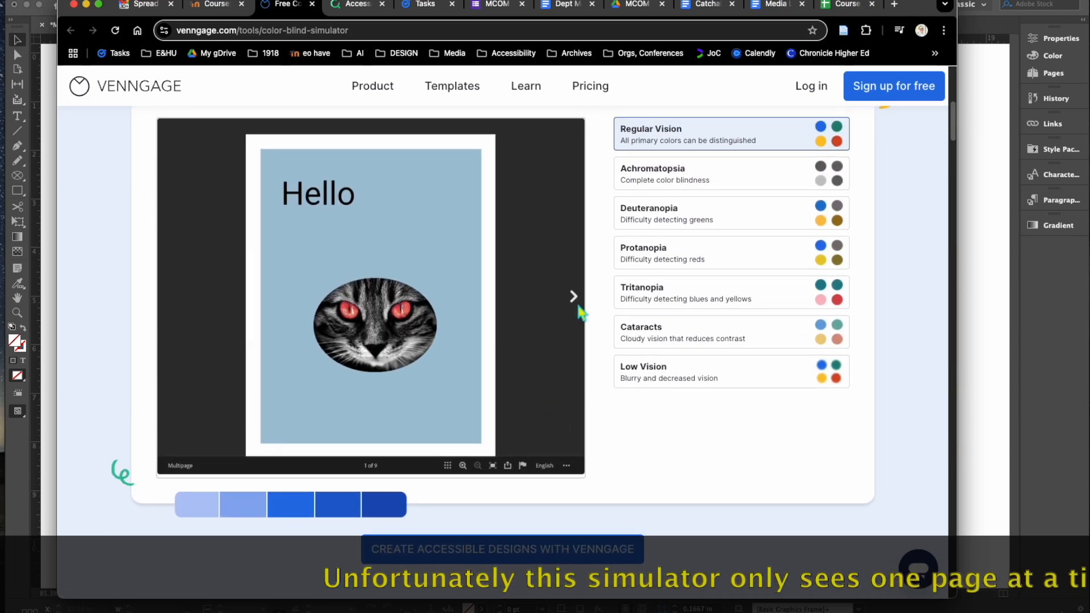
{"action": "scroll", "coordinate": [466, 334], "scroll_direction": "down", "scroll_amount": 1}
{"action": "mouse_move", "coordinate": [456, 320]}
{"action": "left_mouse_down"}
{"action": "mouse_move", "coordinate": [467, 258]}
{"action": "mouse_move", "coordinate": [444, 333]}
{"action": "left_mouse_up"}
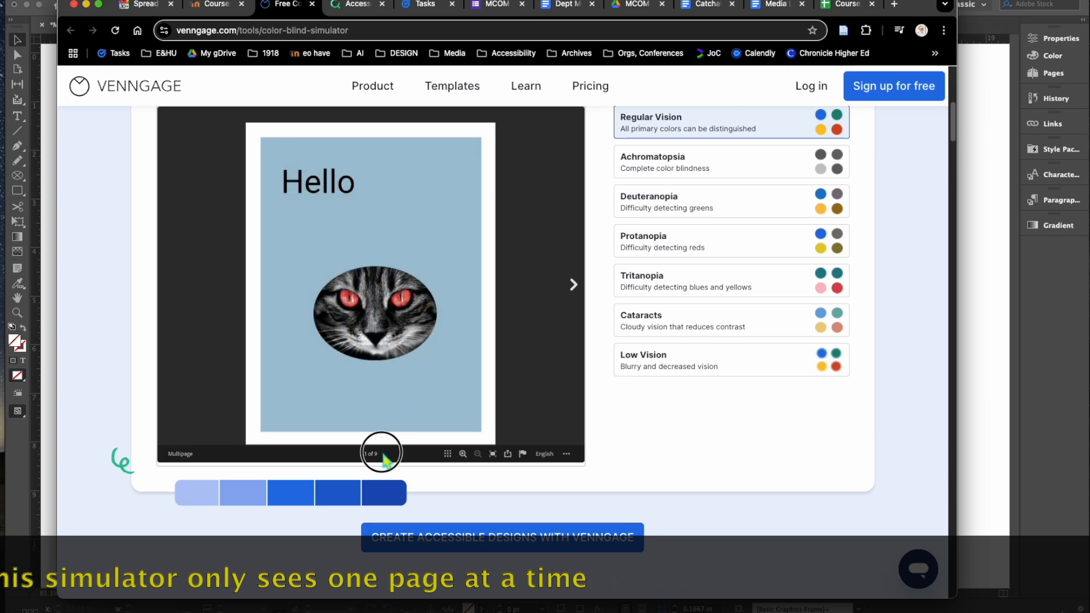
{"action": "scroll", "coordinate": [443, 400], "scroll_direction": "up", "scroll_amount": 2}
{"action": "scroll", "coordinate": [445, 401], "scroll_direction": "up", "scroll_amount": 1}
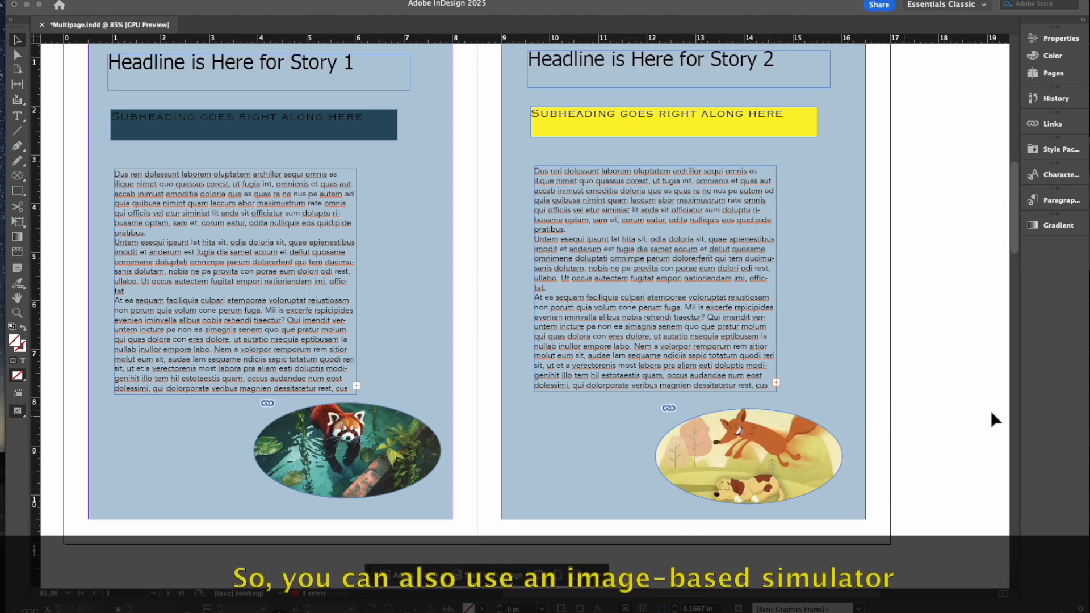
Step: Bring Chrome forward through Mission Control and show the 66colorful simulator tab
{"action": "key", "text": "super+Tab"}
{"action": "left_click_drag", "start_coordinate": [853, 101], "coordinate": [789, 226]}
{"action": "key", "text": "ctrl+Up"}
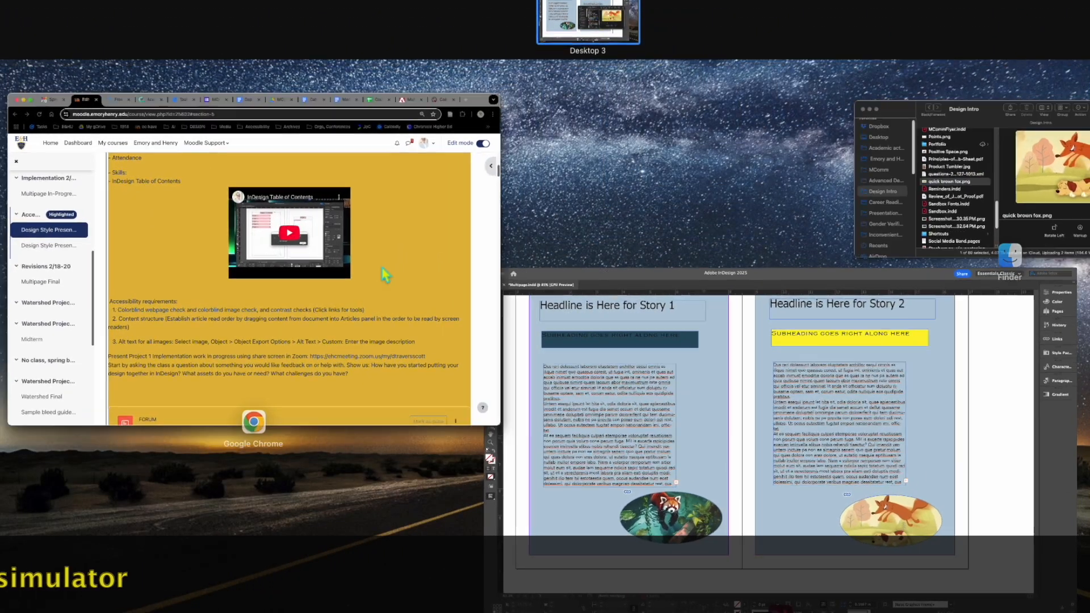
{"action": "left_click", "coordinate": [382, 275]}
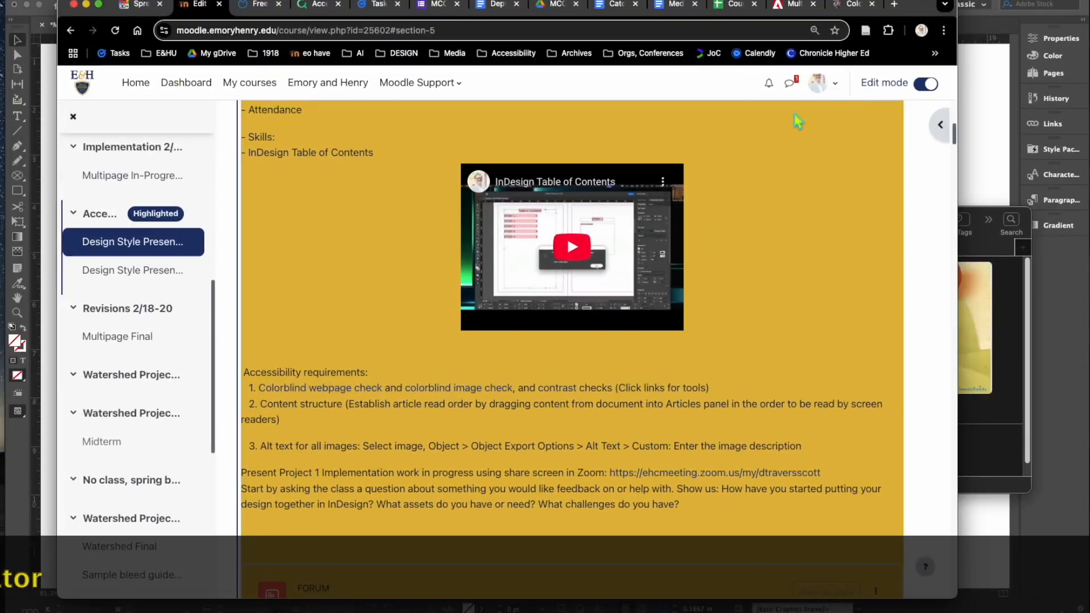
{"action": "left_click", "coordinate": [855, 6]}
Step: Upload quick brown fox.png from the Design Intro folder to the simulator
{"action": "left_click", "coordinate": [991, 249]}
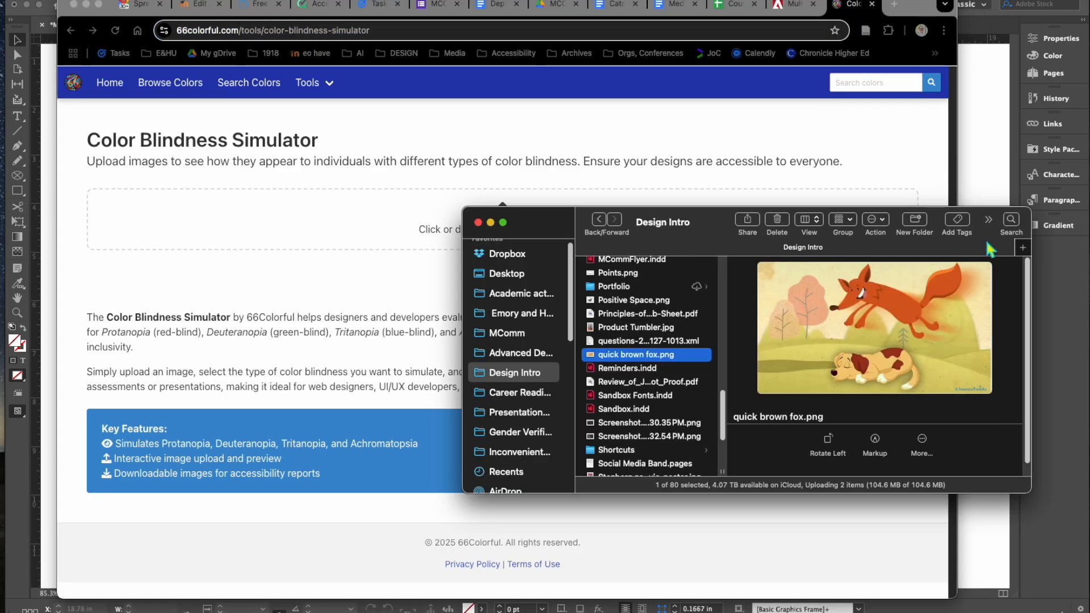
{"action": "left_click_drag", "start_coordinate": [704, 225], "coordinate": [564, 284]}
{"action": "left_click_drag", "start_coordinate": [451, 421], "coordinate": [536, 233]}
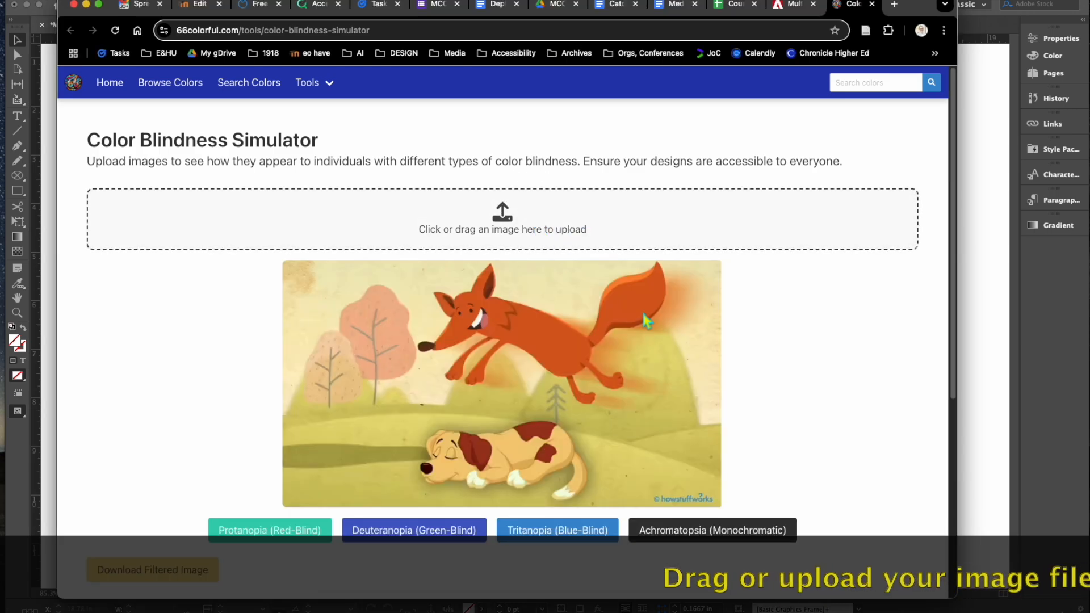
{"action": "scroll", "coordinate": [766, 348], "scroll_direction": "down", "scroll_amount": 2}
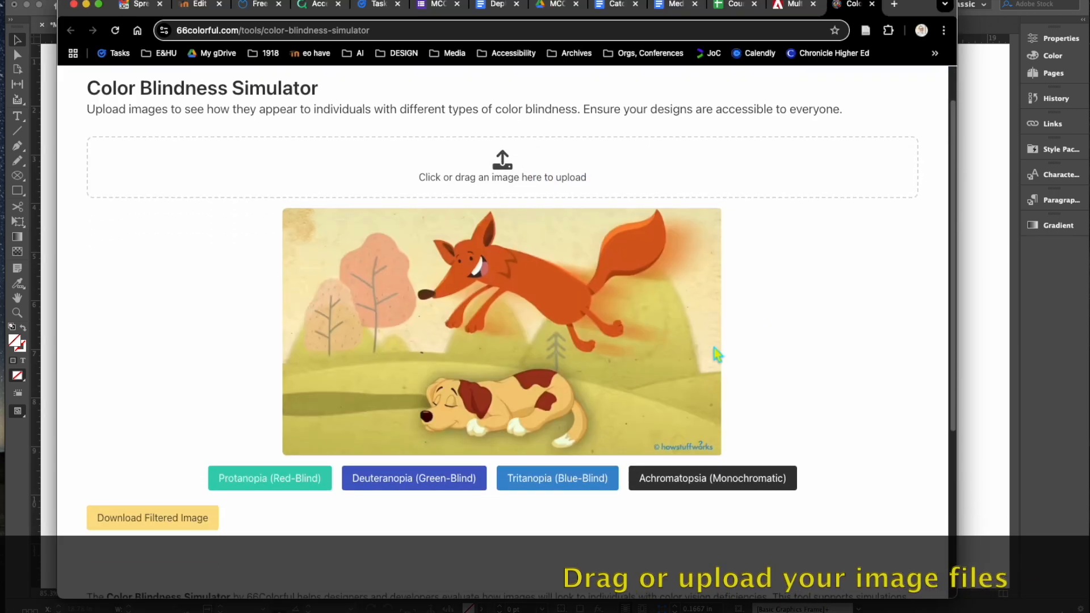
Step: Preview the fox image with Protanopia, Deuteranopia, Tritanopia, then Achromatopsia filtering
{"action": "left_click", "coordinate": [255, 492]}
{"action": "left_click", "coordinate": [399, 487]}
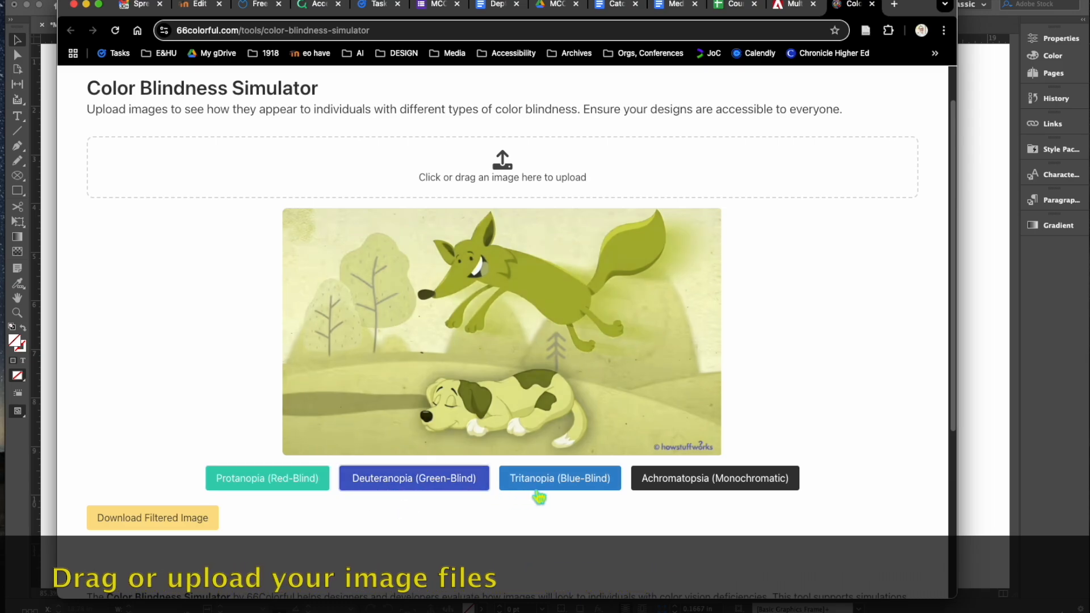
{"action": "left_click", "coordinate": [540, 497]}
{"action": "left_click", "coordinate": [668, 495]}
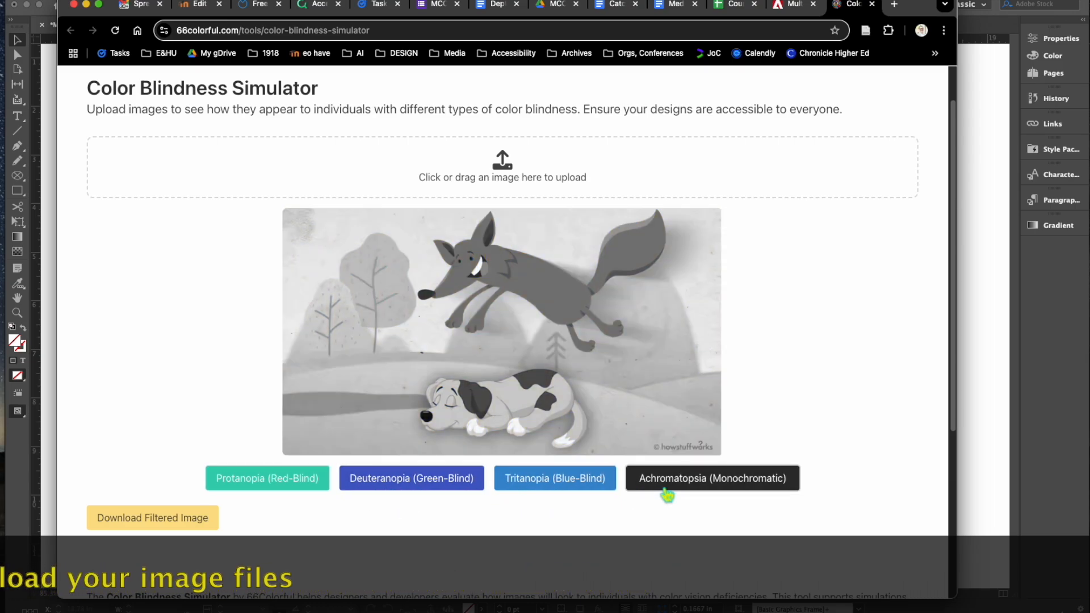
{"action": "scroll", "coordinate": [667, 496], "scroll_direction": "down", "scroll_amount": 3}
{"action": "scroll", "coordinate": [667, 496], "scroll_direction": "up", "scroll_amount": 3}
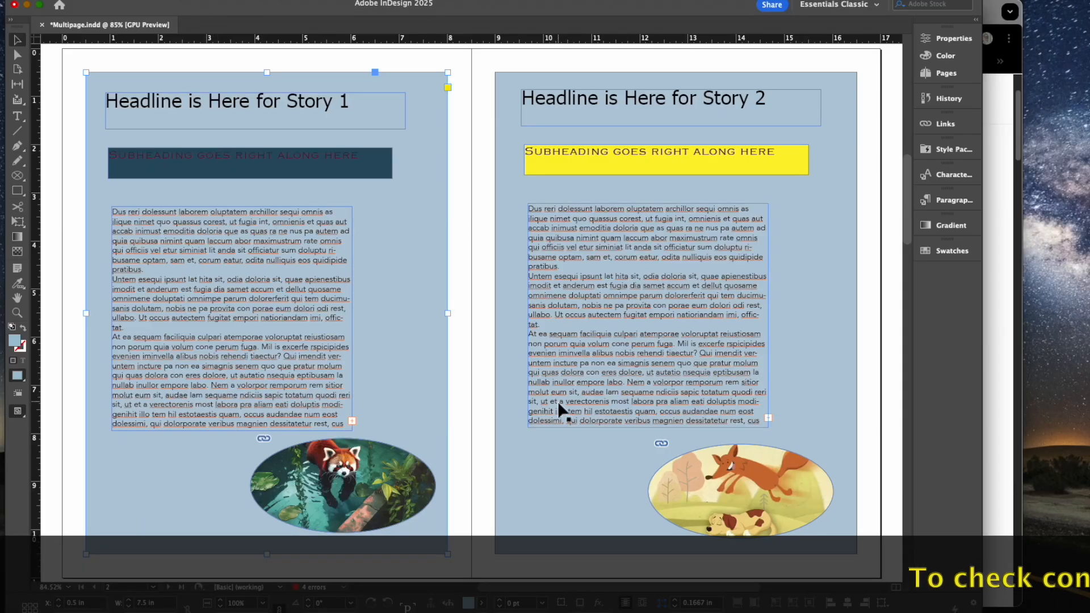
Step: Select the left page's dark subheading frame and bring the contrast checker forward
{"action": "left_click", "coordinate": [78, 94]}
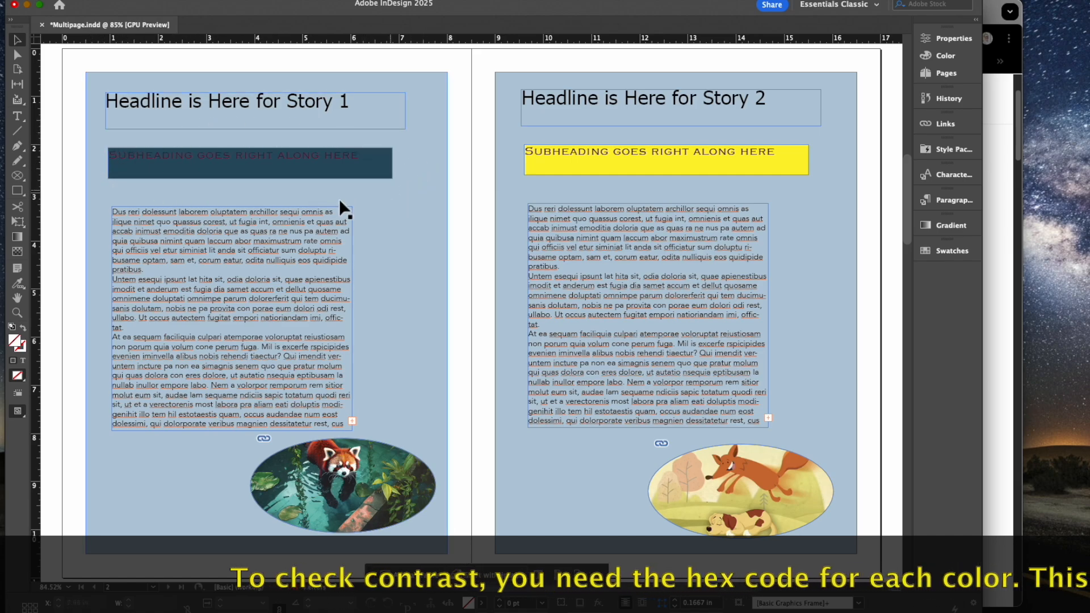
{"action": "left_click", "coordinate": [201, 168]}
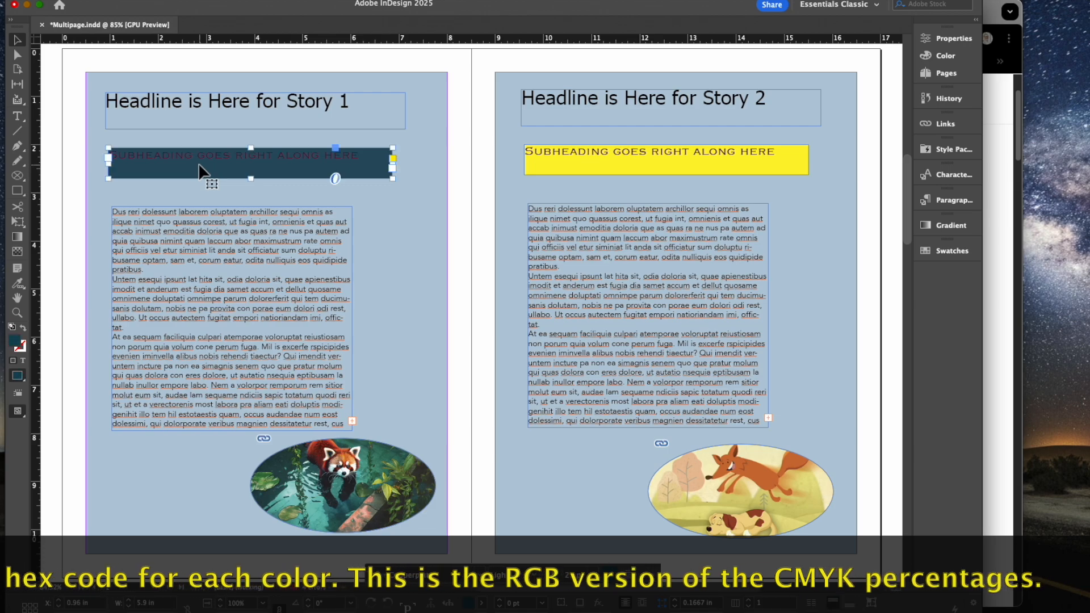
{"action": "left_click", "coordinate": [998, 238]}
{"action": "left_click", "coordinate": [328, 202]}
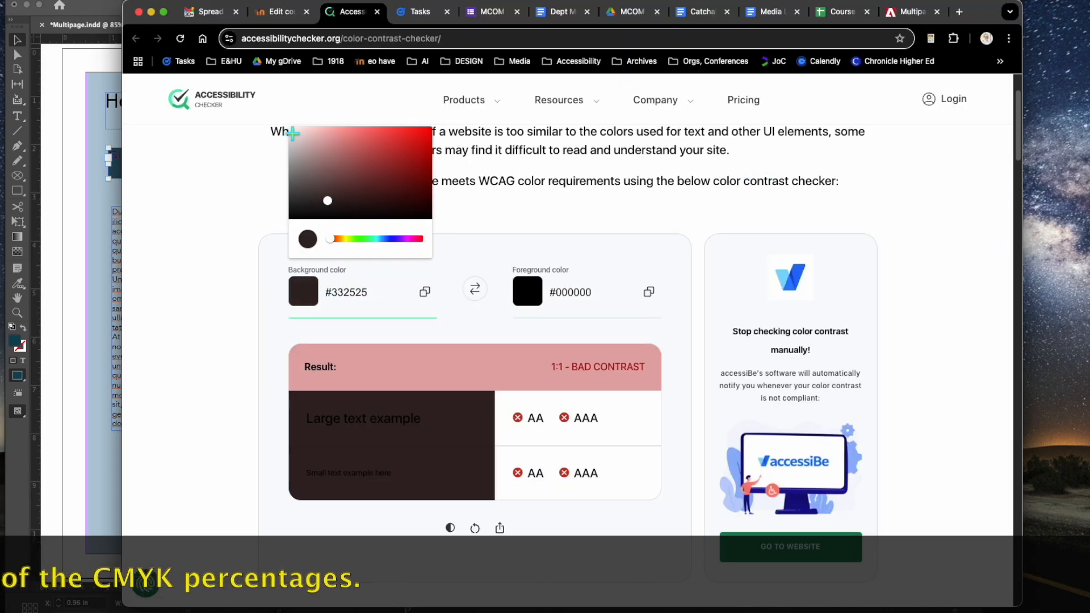
Step: Dismiss the colour picker, leaving #FFFFFF on #000000 at 21:1, and return to InDesign
{"action": "left_click", "coordinate": [211, 190]}
{"action": "scroll", "coordinate": [212, 190], "scroll_direction": "up", "scroll_amount": 2}
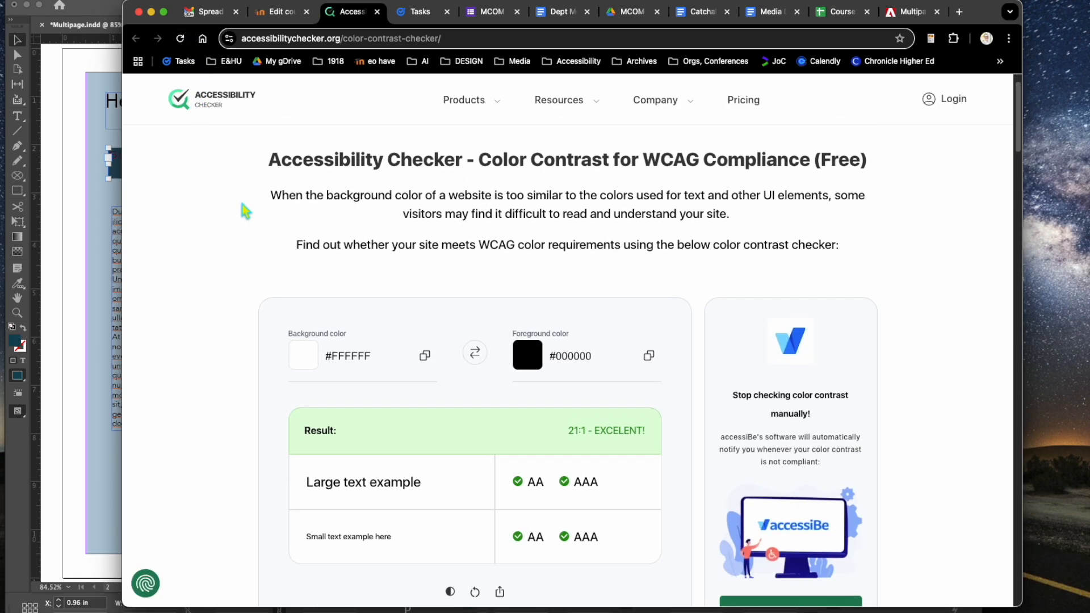
{"action": "scroll", "coordinate": [321, 204], "scroll_direction": "down", "scroll_amount": 1}
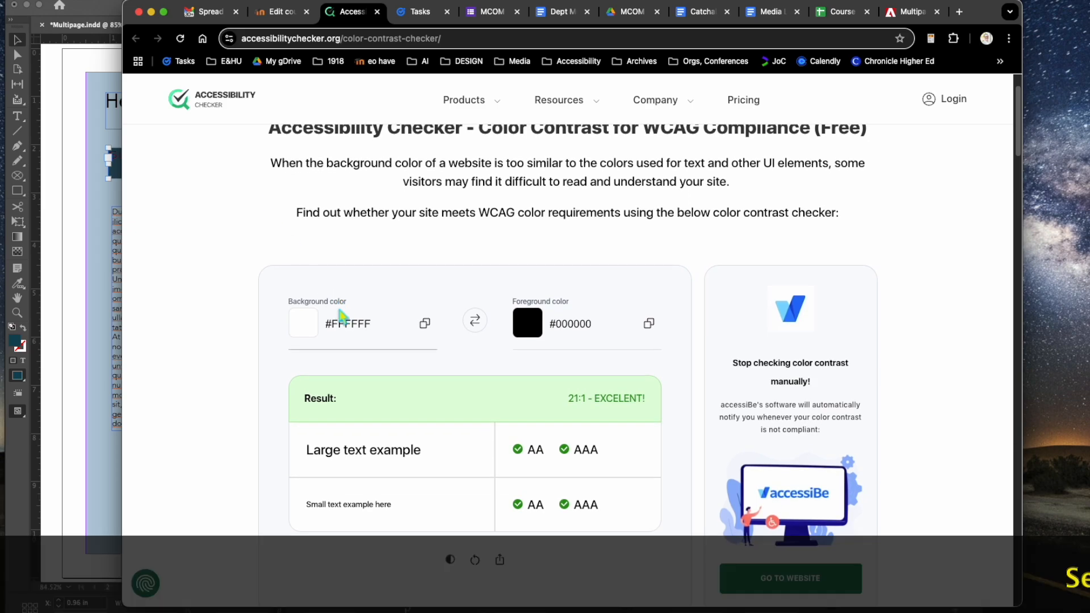
{"action": "left_click", "coordinate": [64, 135]}
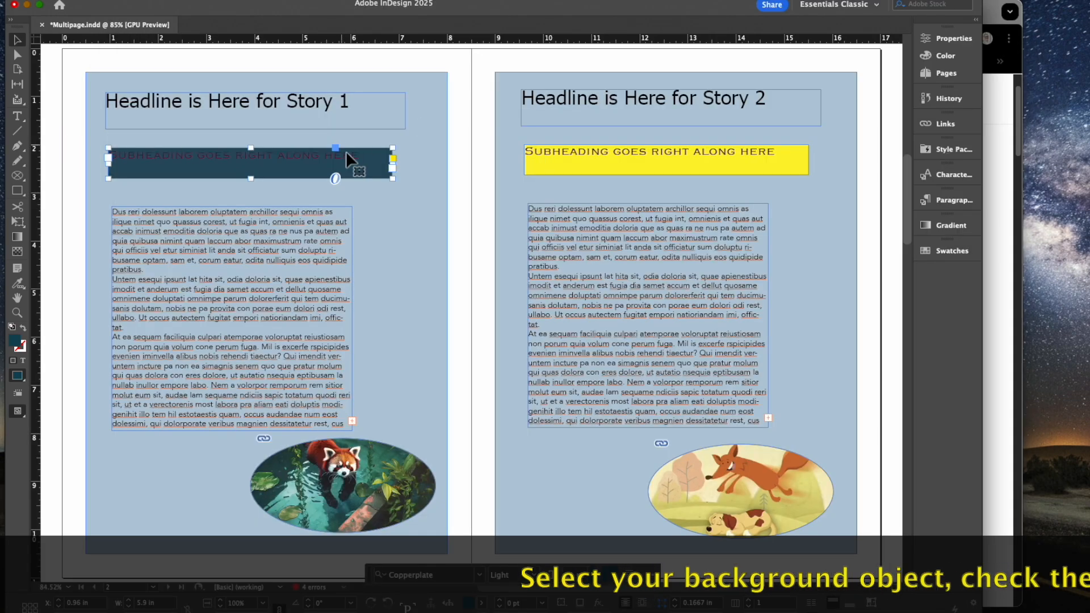
Step: Show the subheading frame's fill as swatch R=17 G=73 B=89 in Properties
{"action": "left_click", "coordinate": [954, 39]}
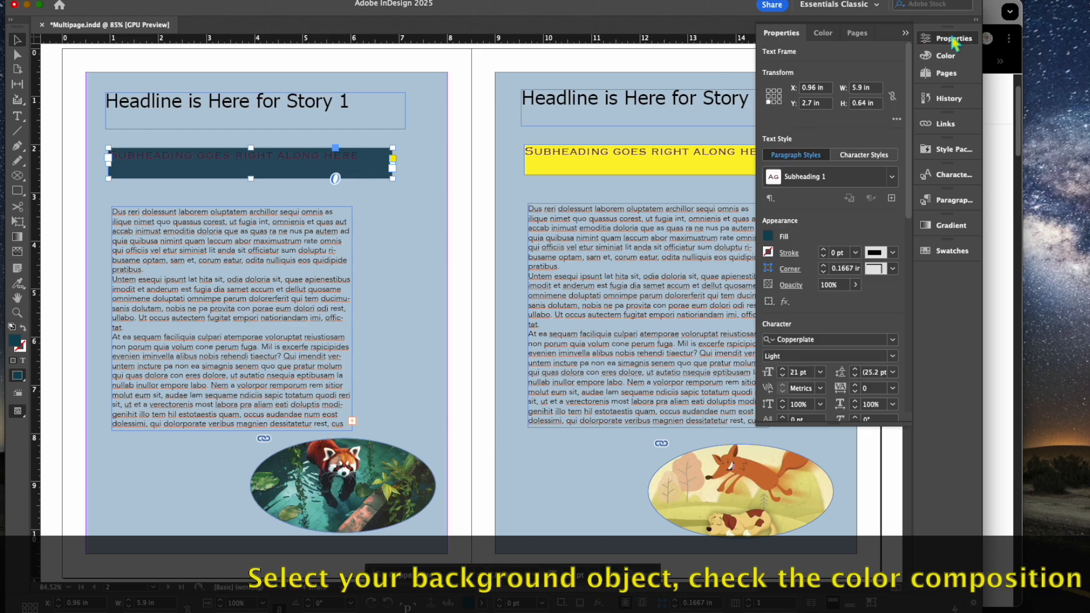
{"action": "left_click", "coordinate": [769, 237]}
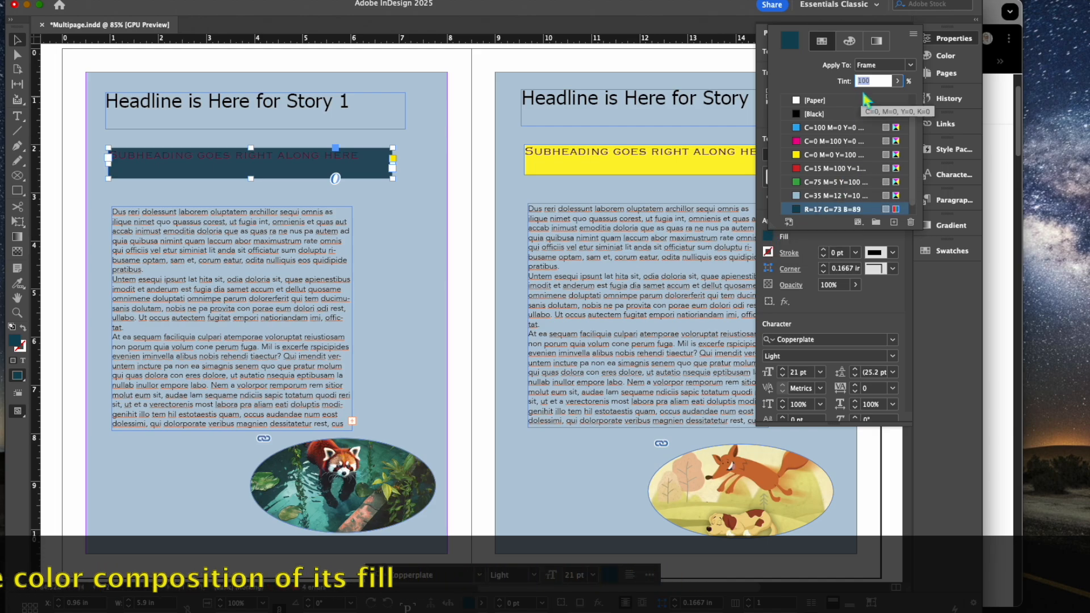
{"action": "scroll", "coordinate": [857, 141], "scroll_direction": "down", "scroll_amount": 1}
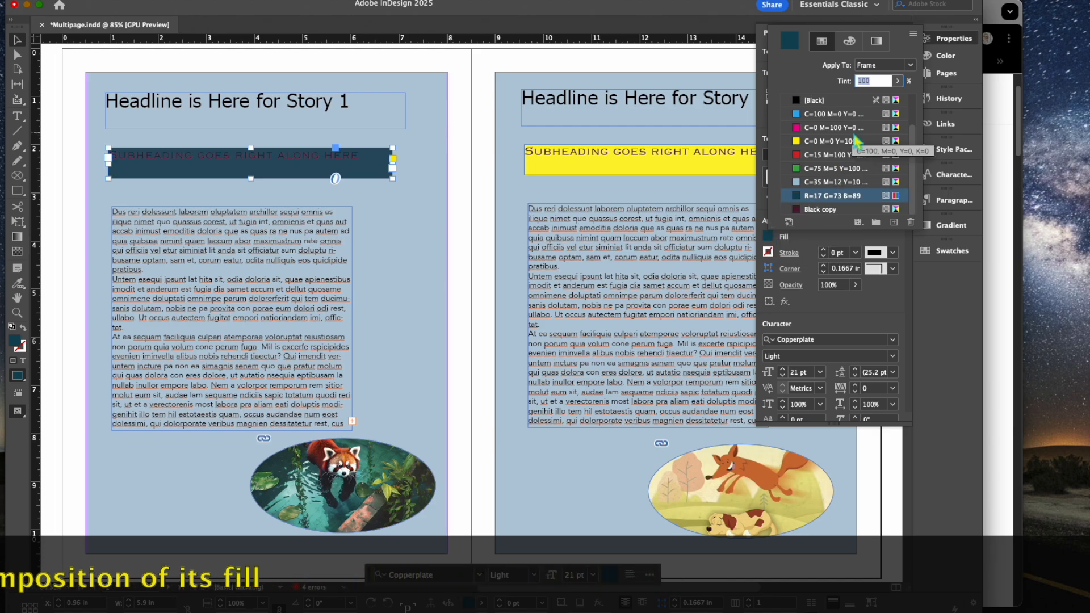
Step: Open the R=17 G=73 B=89 swatch options in RGB mode and copy hex 104859
{"action": "double_click", "coordinate": [896, 196]}
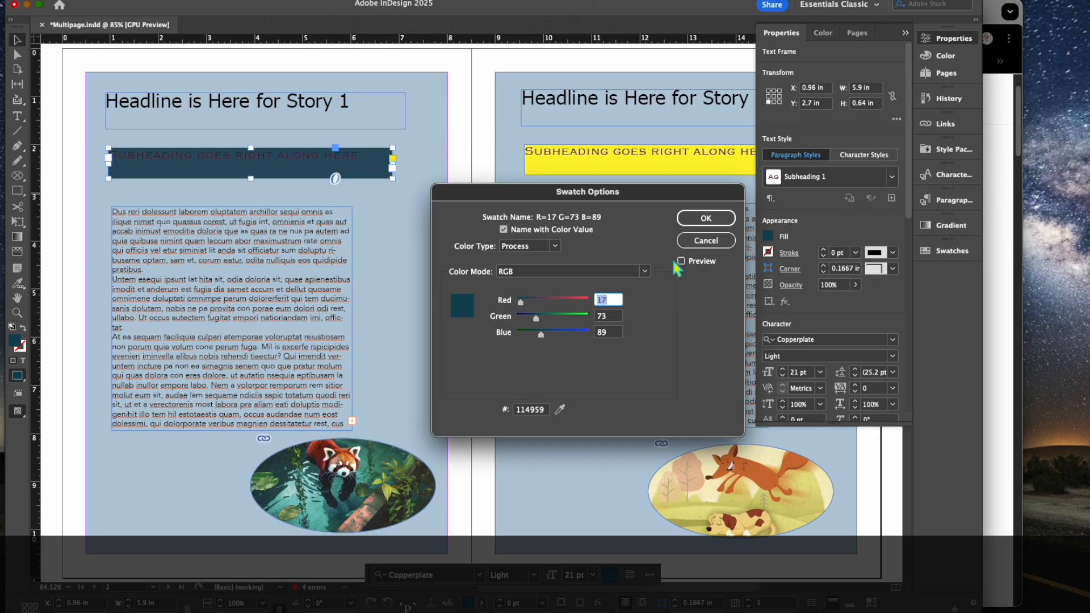
{"action": "left_click", "coordinate": [555, 246]}
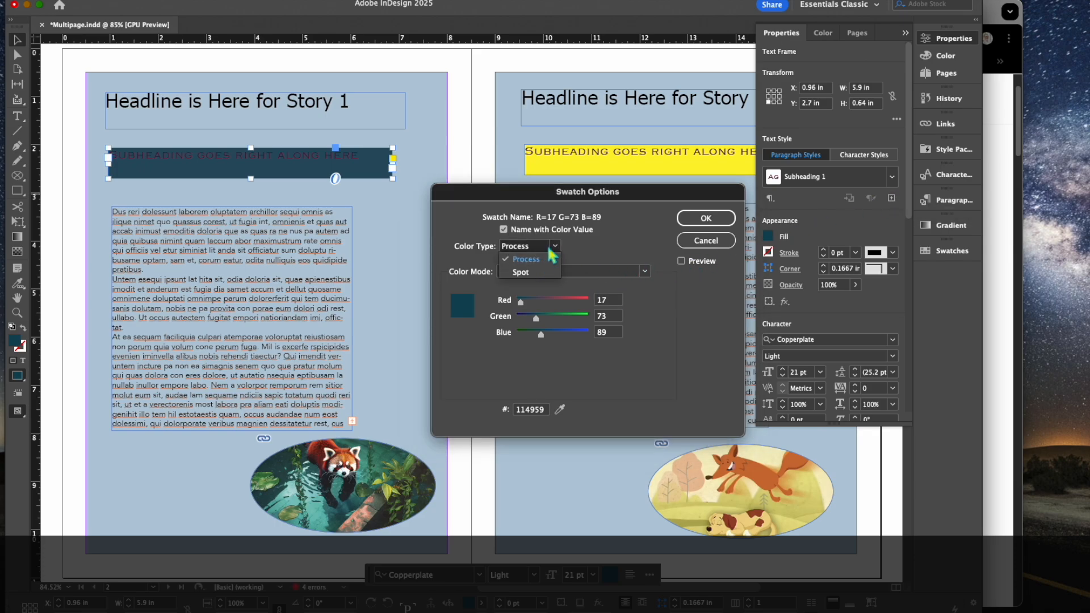
{"action": "left_click", "coordinate": [552, 256]}
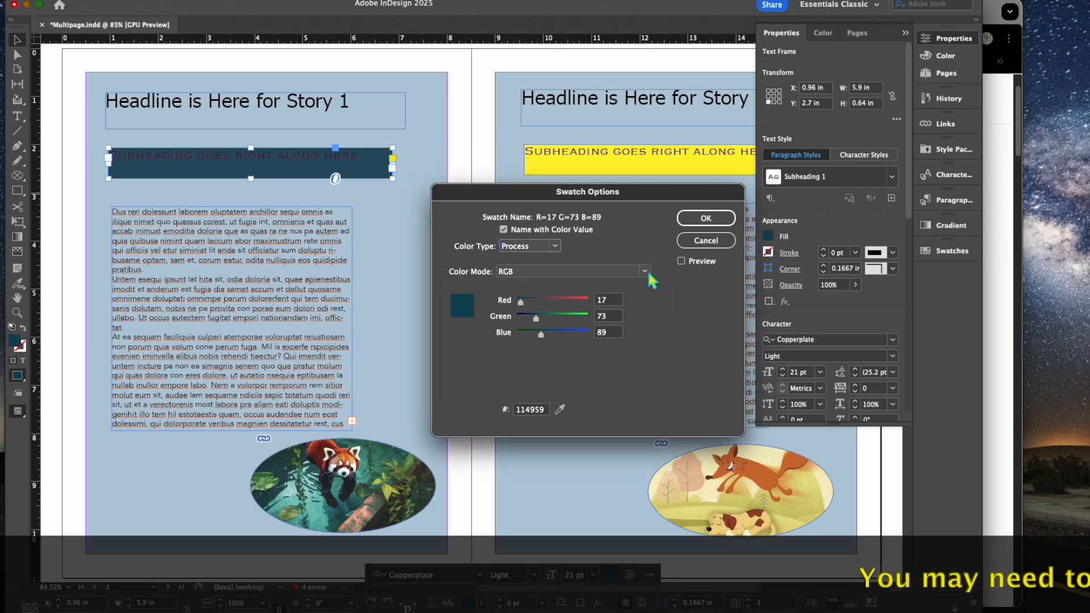
{"action": "left_click", "coordinate": [645, 271]}
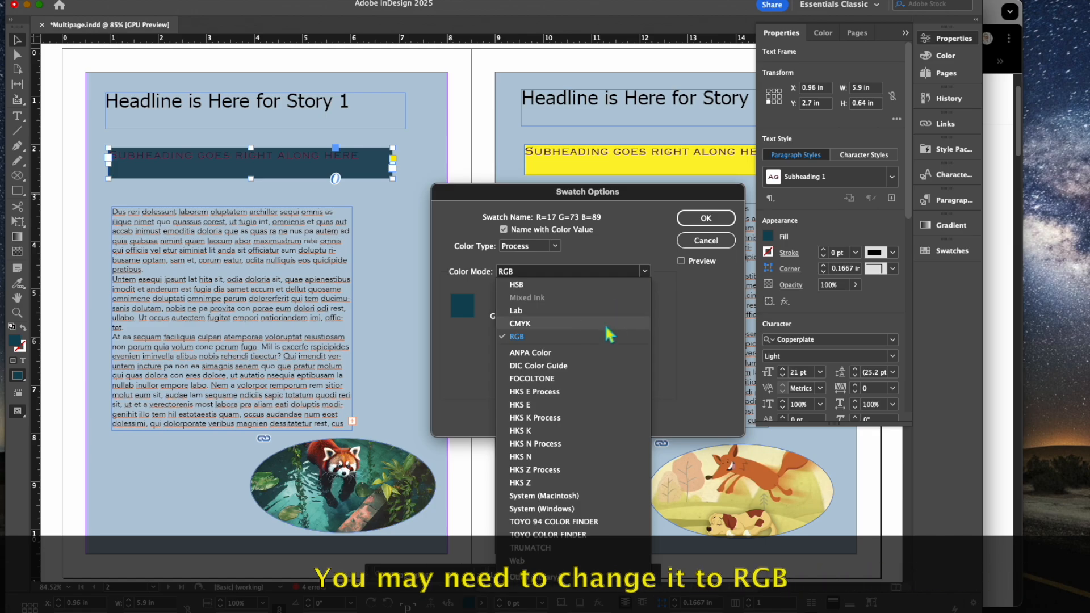
{"action": "left_click", "coordinate": [606, 325]}
{"action": "left_click", "coordinate": [645, 271]}
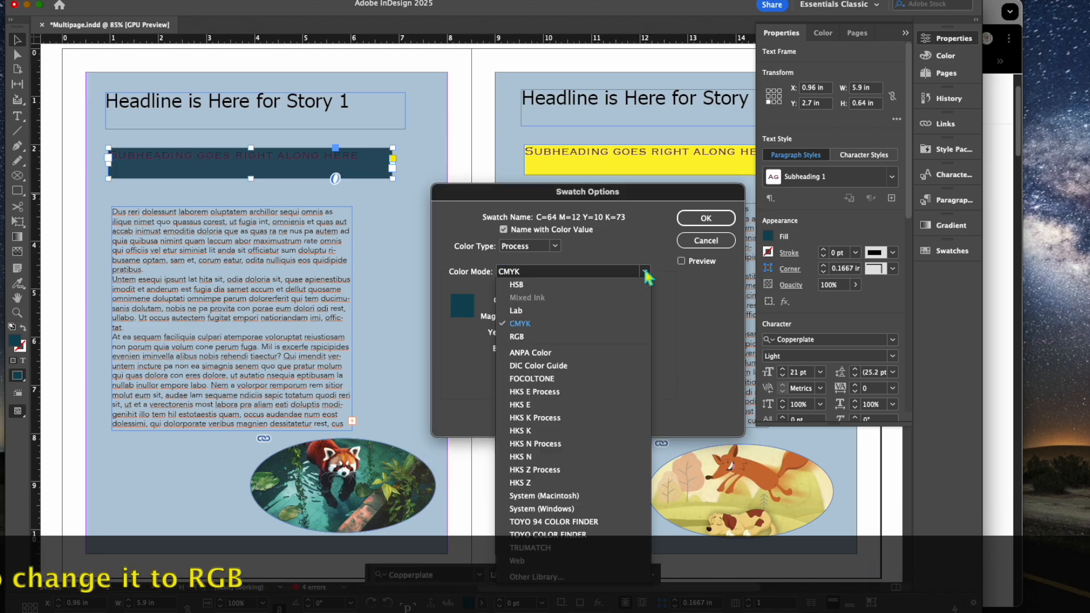
{"action": "left_click", "coordinate": [597, 338]}
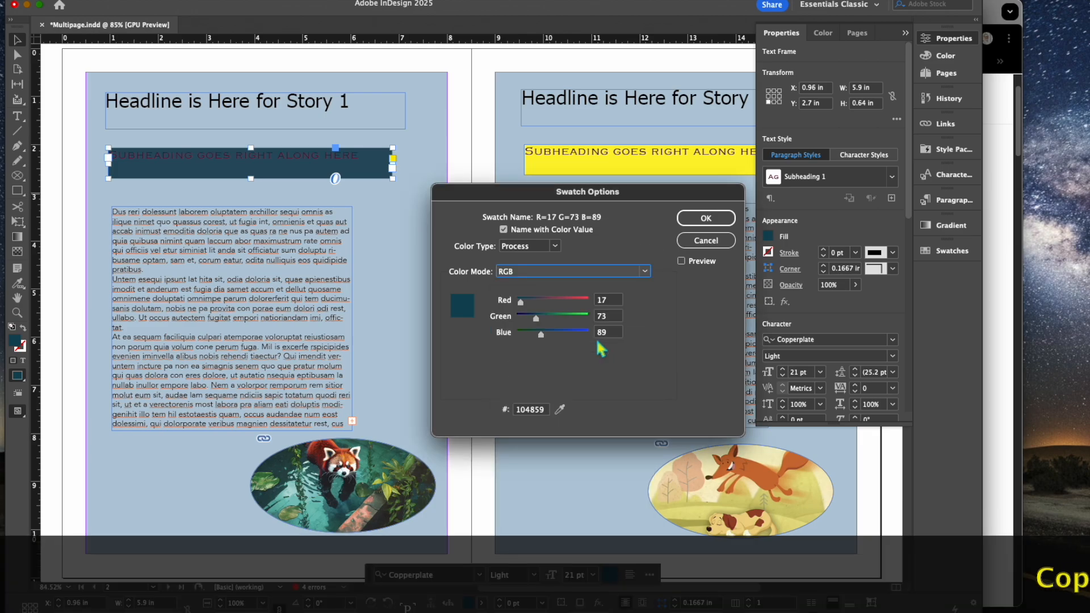
{"action": "double_click", "coordinate": [537, 410]}
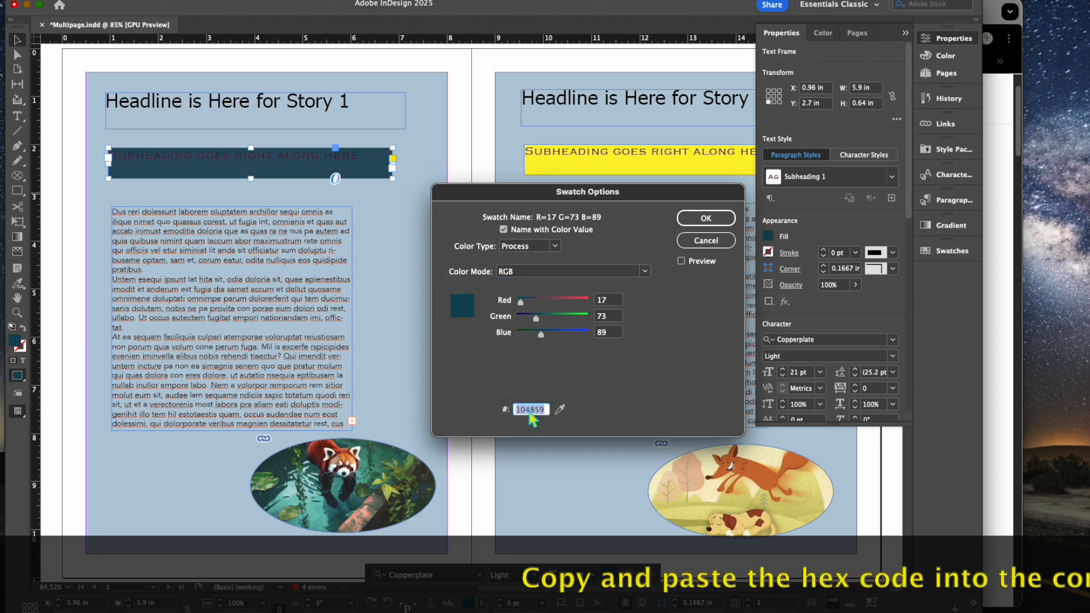
{"action": "left_click", "coordinate": [706, 219]}
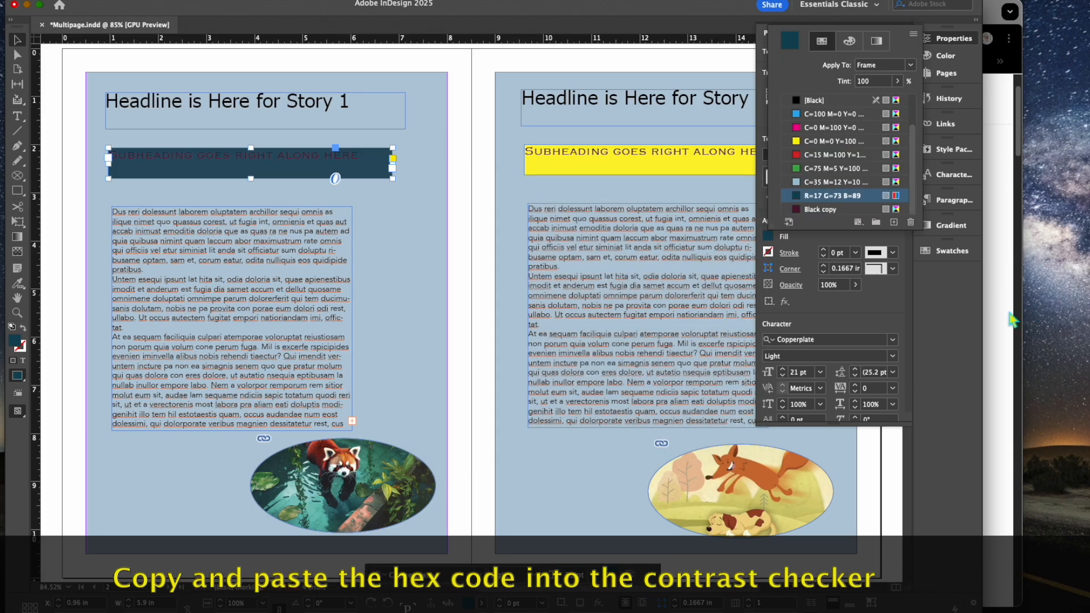
{"action": "key", "text": "super+Tab"}
Step: Paste 104859 as the checker's background, rated 2:1 against black foreground
{"action": "triple_click", "coordinate": [369, 314]}
{"action": "type", "text": "#104859"}
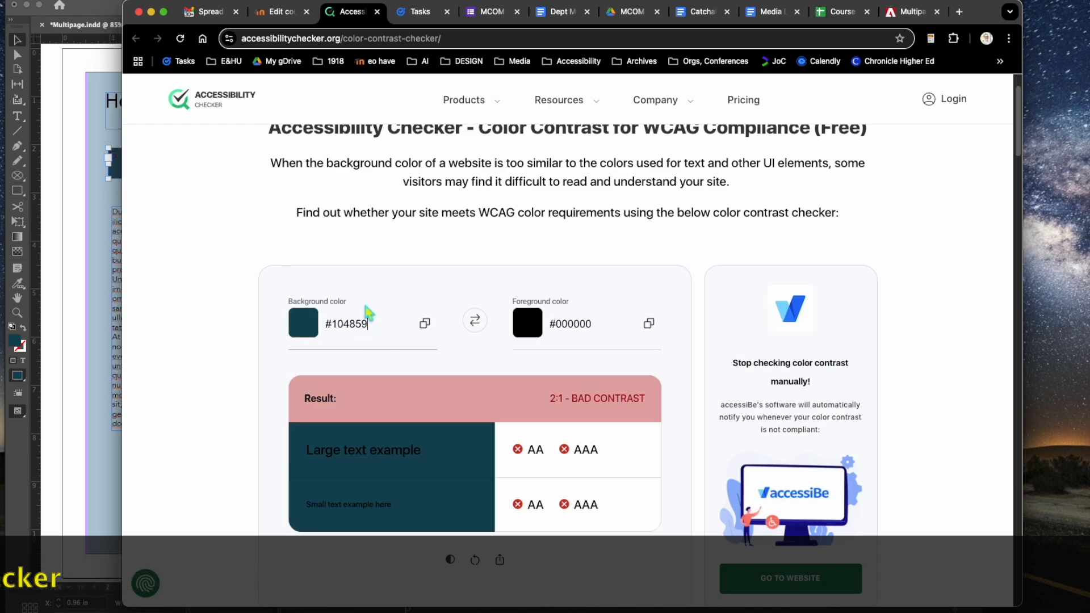
{"action": "triple_click", "coordinate": [602, 323]}
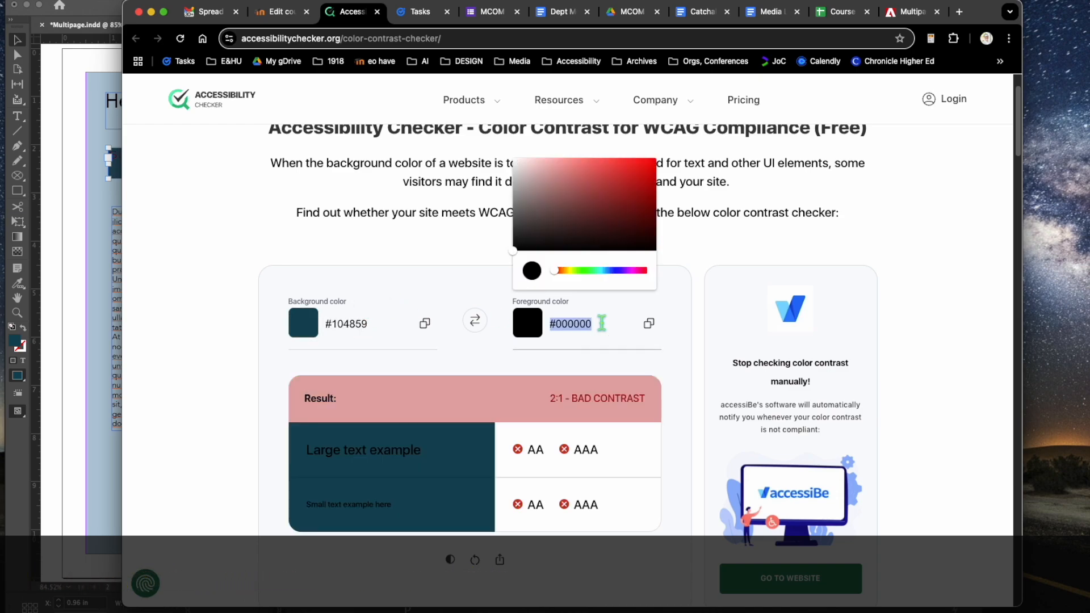
{"action": "left_click", "coordinate": [84, 289]}
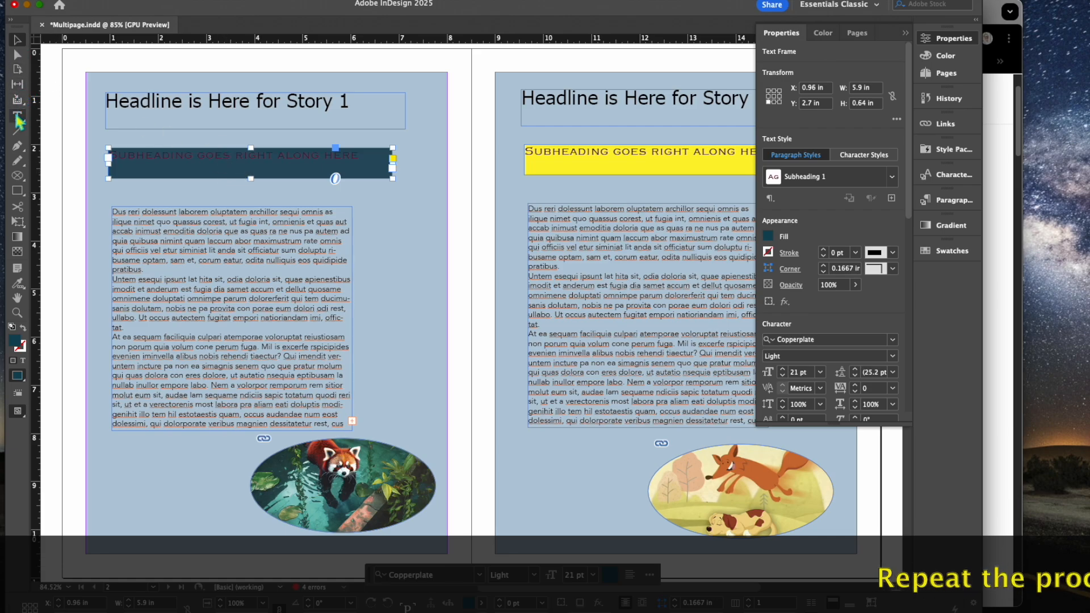
Step: Place a Type tool insertion point in the subheading text
{"action": "left_click", "coordinate": [18, 117]}
{"action": "left_click", "coordinate": [211, 164]}
{"action": "left_click_drag", "start_coordinate": [236, 161], "coordinate": [203, 156]}
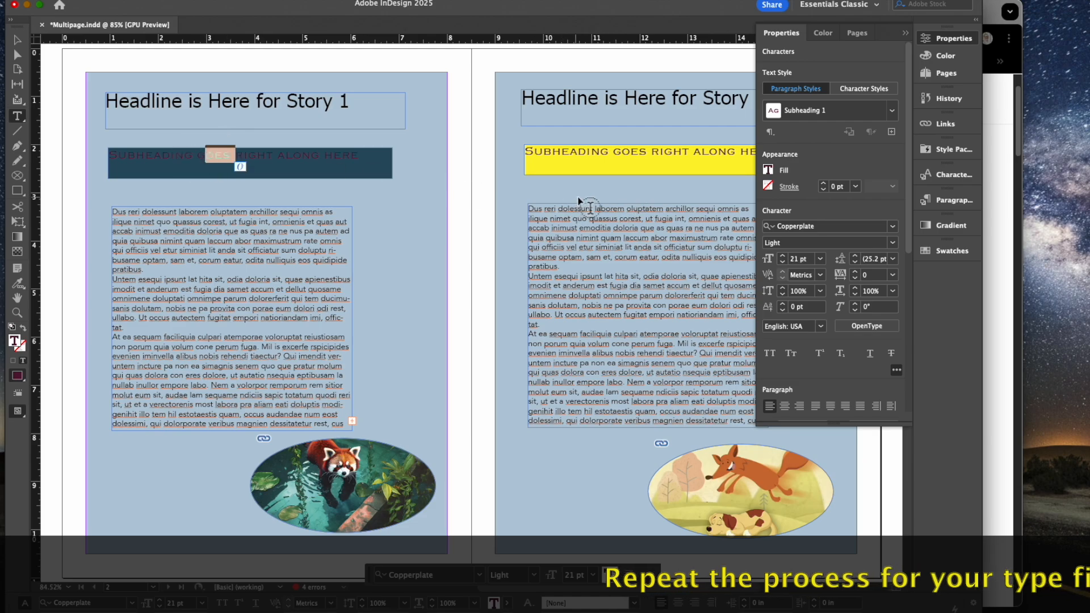
{"action": "left_click", "coordinate": [257, 159]}
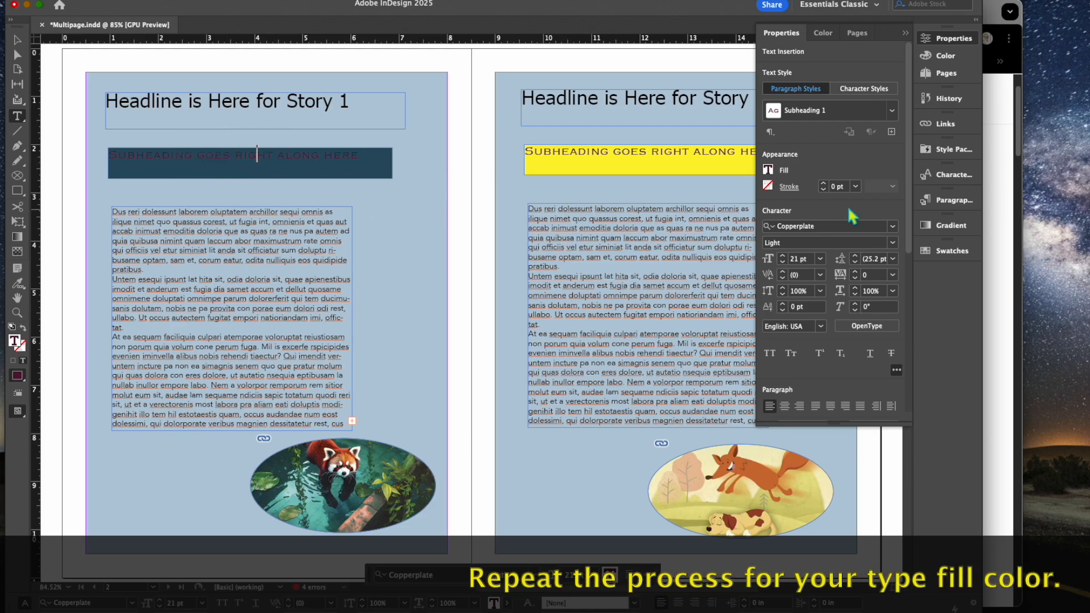
Step: Switch the text's Black copy swatch to RGB 82, 22, 53 with hex 521534
{"action": "left_click", "coordinate": [769, 171]}
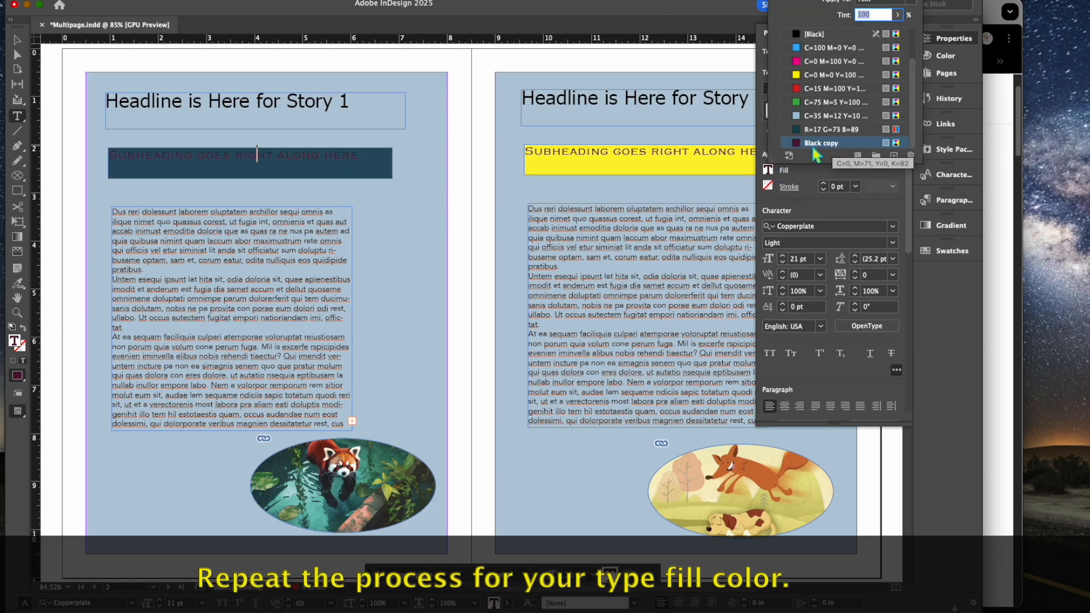
{"action": "double_click", "coordinate": [896, 145]}
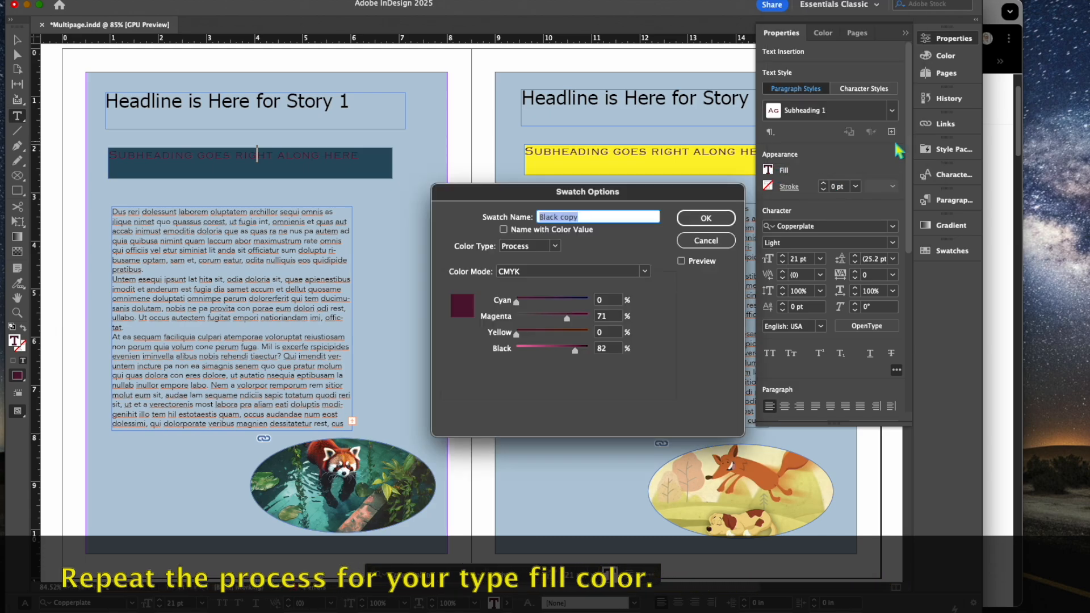
{"action": "left_click", "coordinate": [645, 271]}
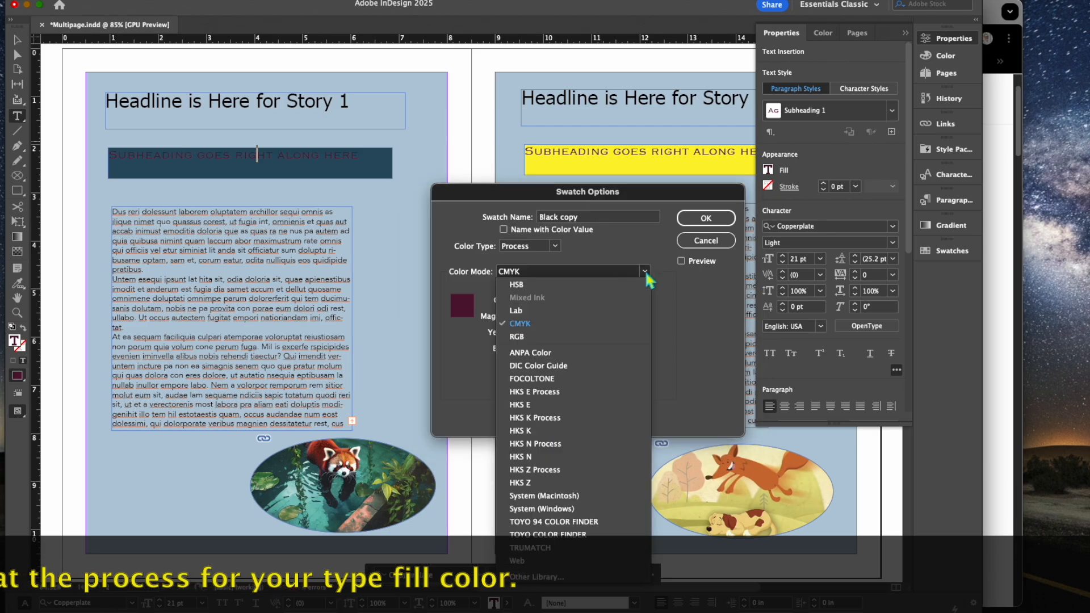
{"action": "left_click", "coordinate": [625, 337]}
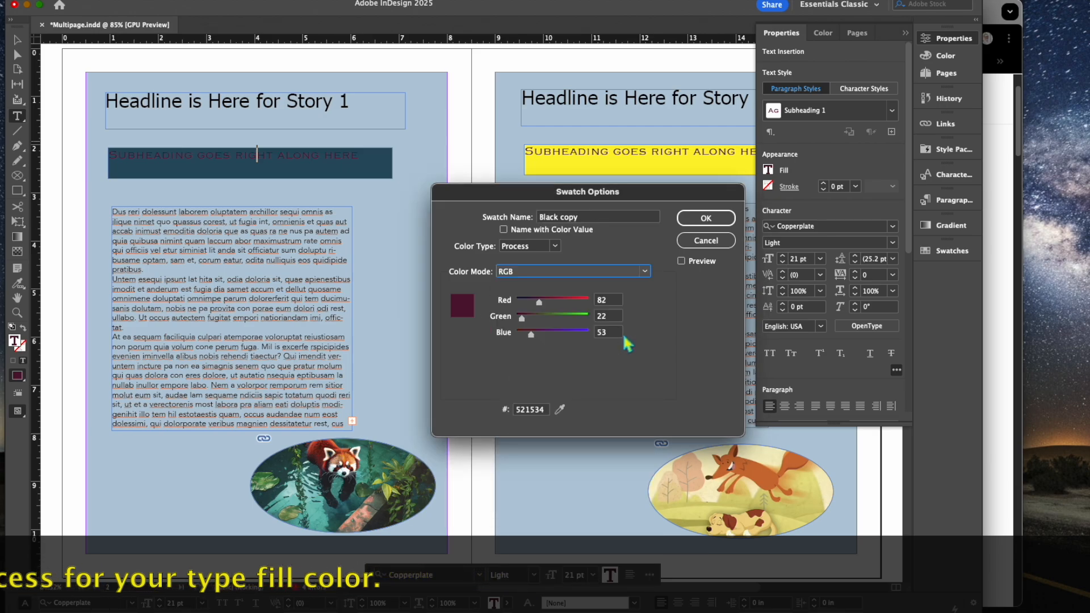
{"action": "double_click", "coordinate": [531, 410]}
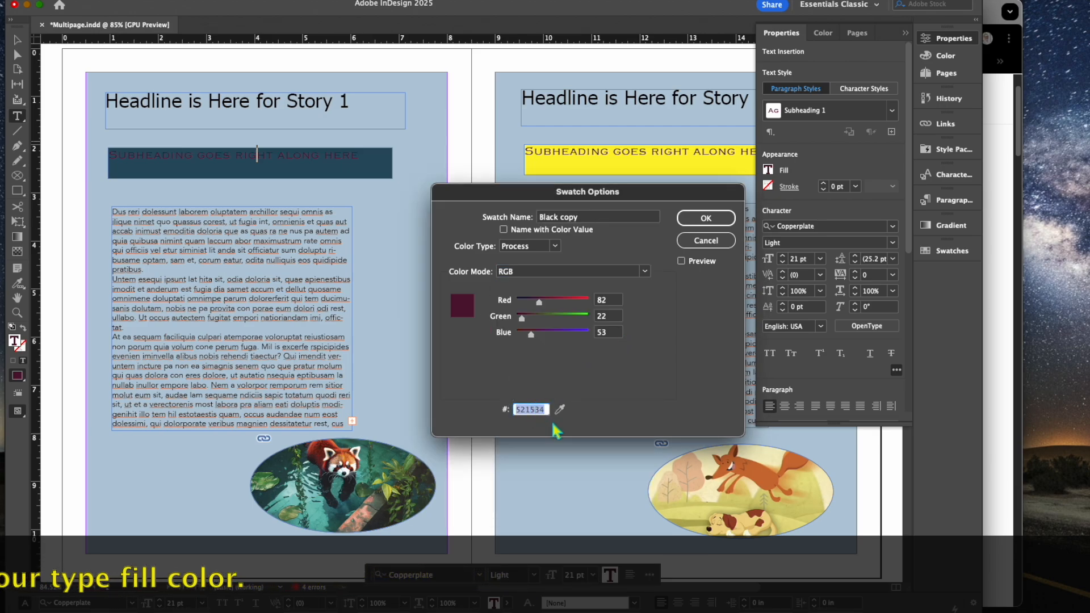
{"action": "left_click", "coordinate": [706, 219]}
Step: Test foreground #521534 against background #104859 in the contrast checker, which gives 1:1 bad contrast
{"action": "left_click", "coordinate": [993, 309]}
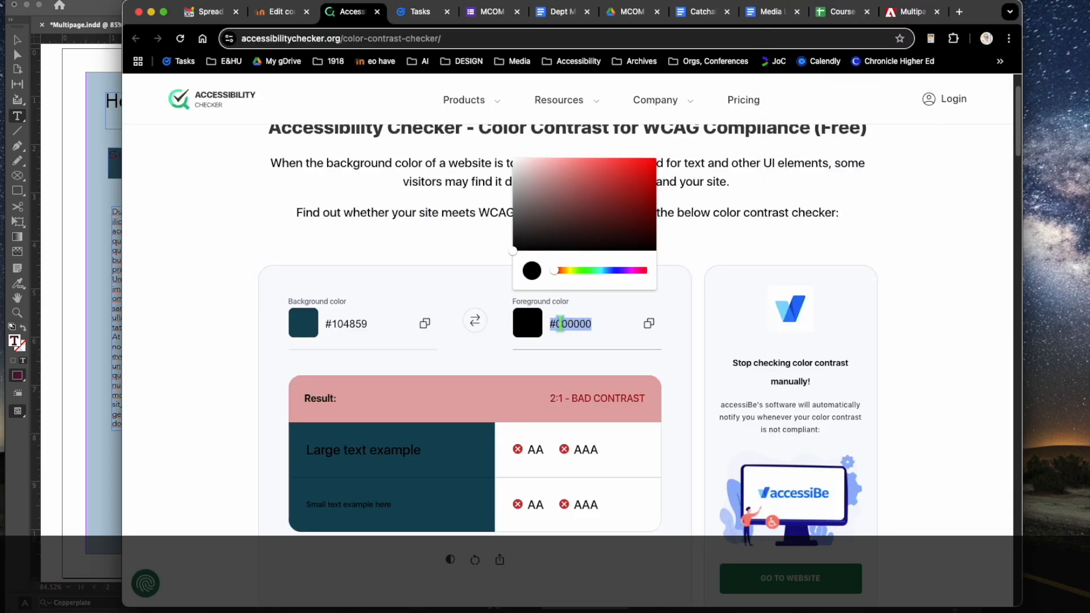
{"action": "left_click", "coordinate": [576, 334]}
{"action": "left_click_drag", "start_coordinate": [578, 328], "coordinate": [532, 331]}
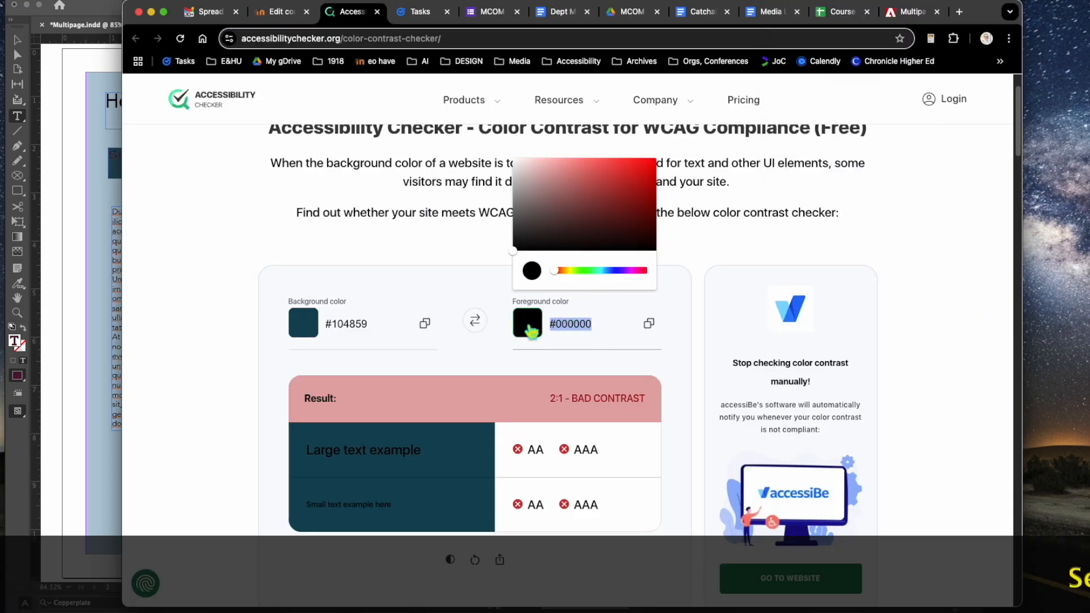
{"action": "type", "text": "#521534"}
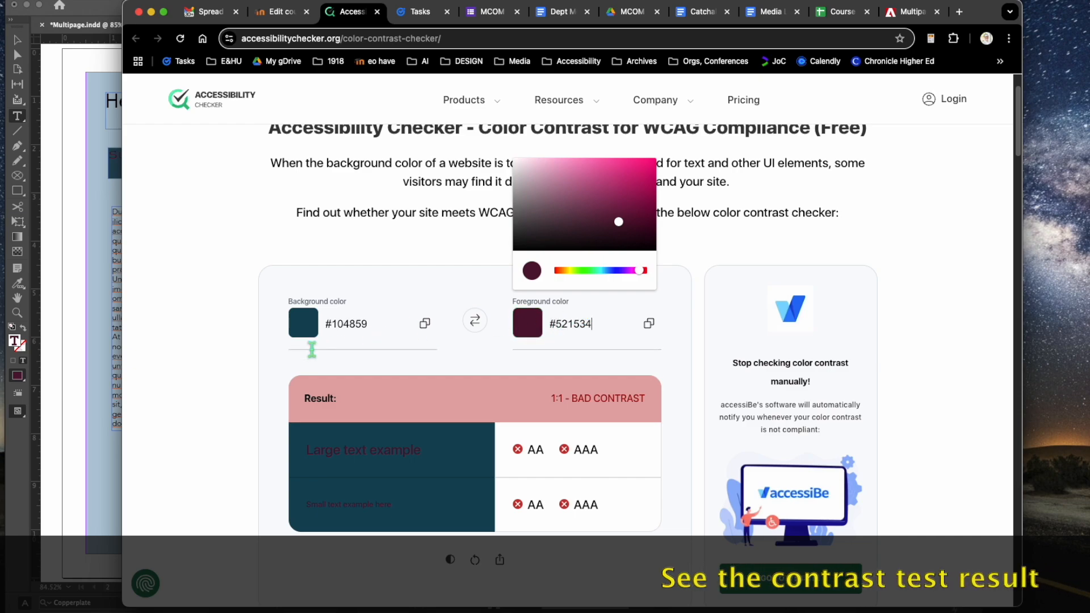
{"action": "left_click", "coordinate": [233, 359]}
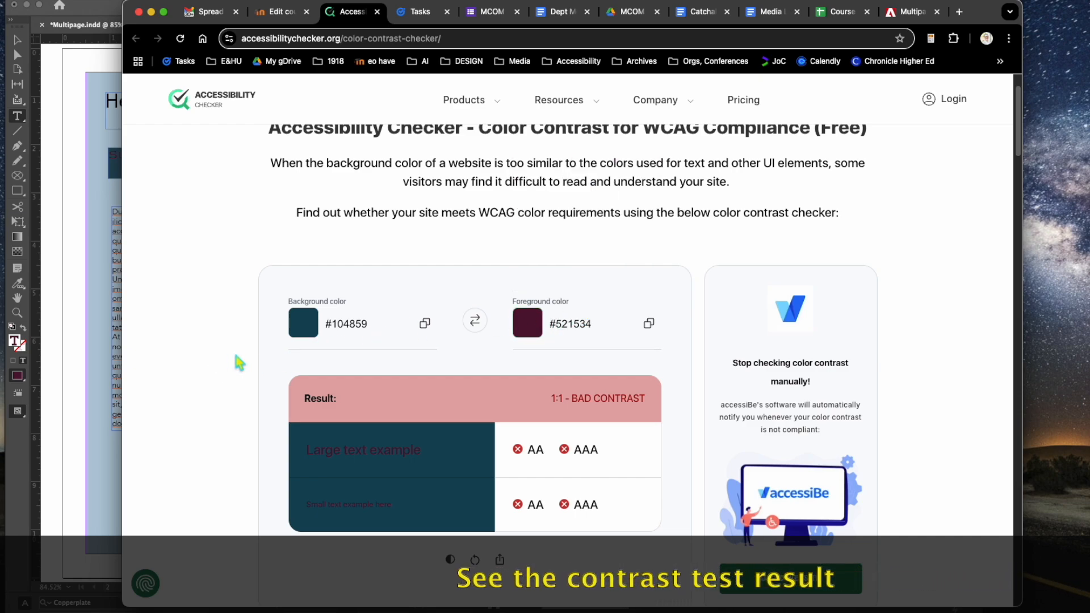
{"action": "scroll", "coordinate": [237, 360], "scroll_direction": "down", "scroll_amount": 3}
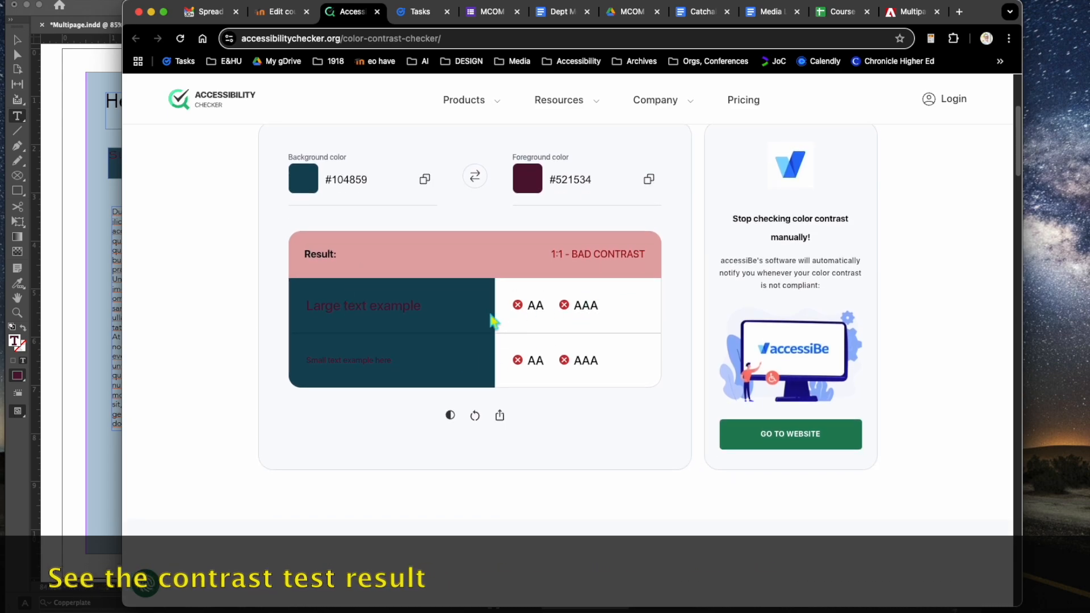
{"action": "left_click", "coordinate": [86, 239]}
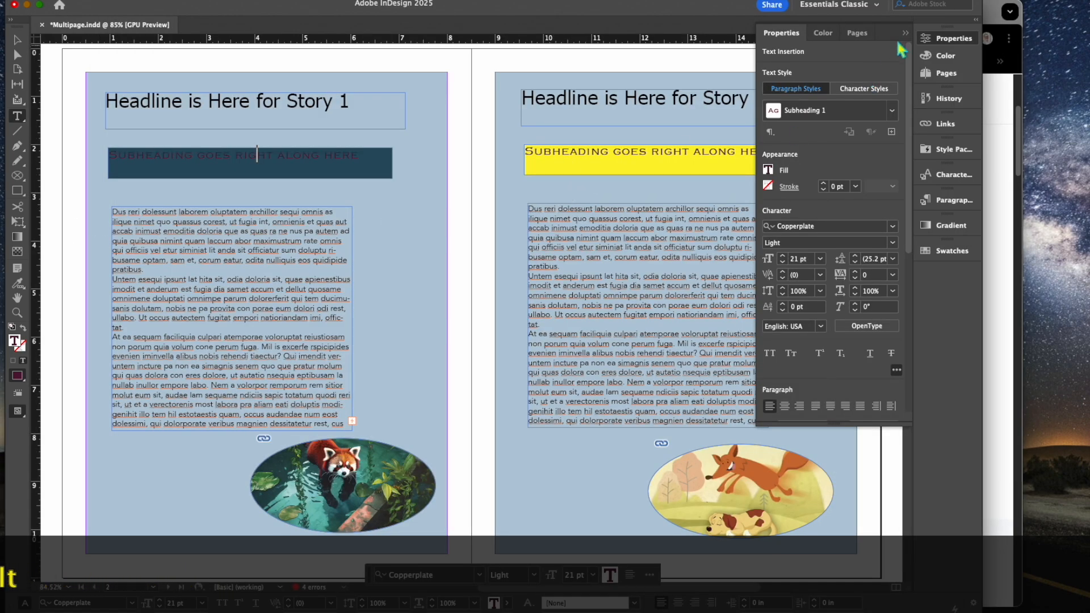
Step: Show the yellow subheading swatch in RGB (255/242/0) and copy its hex value fff100
{"action": "left_click", "coordinate": [17, 41]}
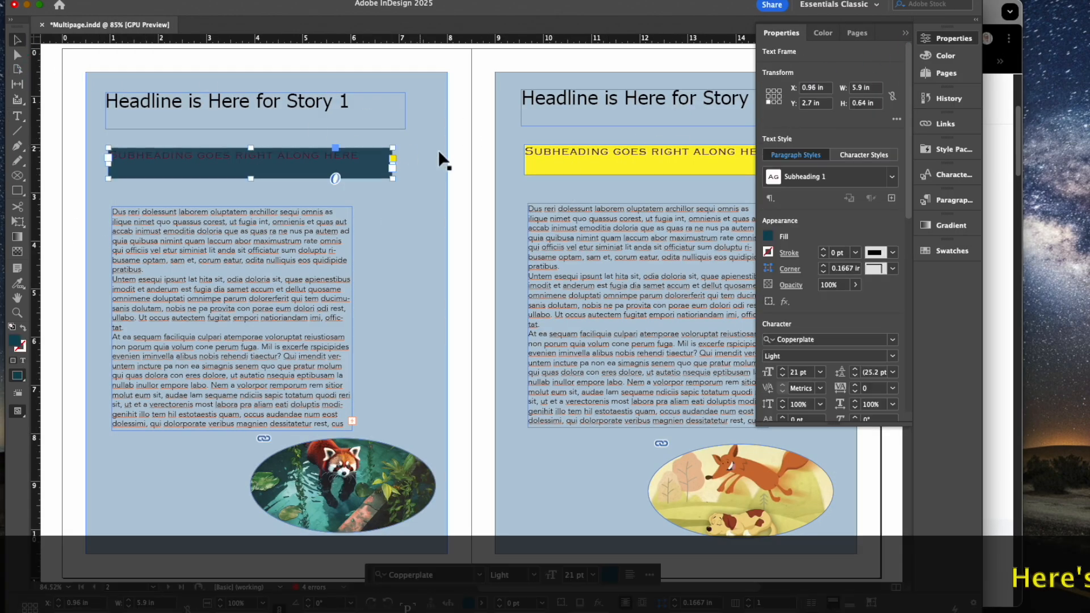
{"action": "left_click", "coordinate": [768, 237]}
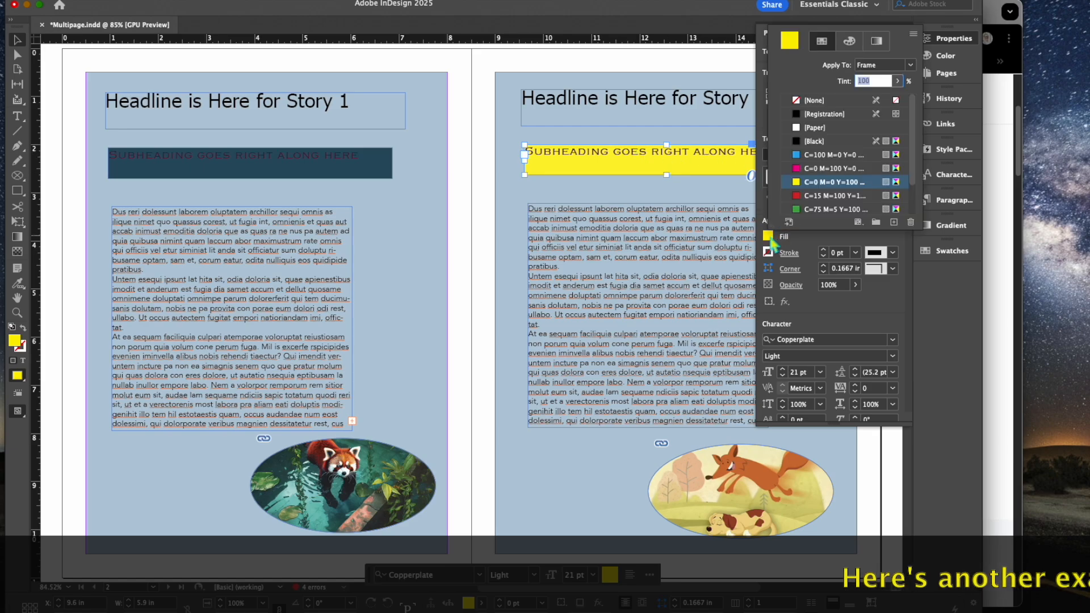
{"action": "double_click", "coordinate": [902, 185]}
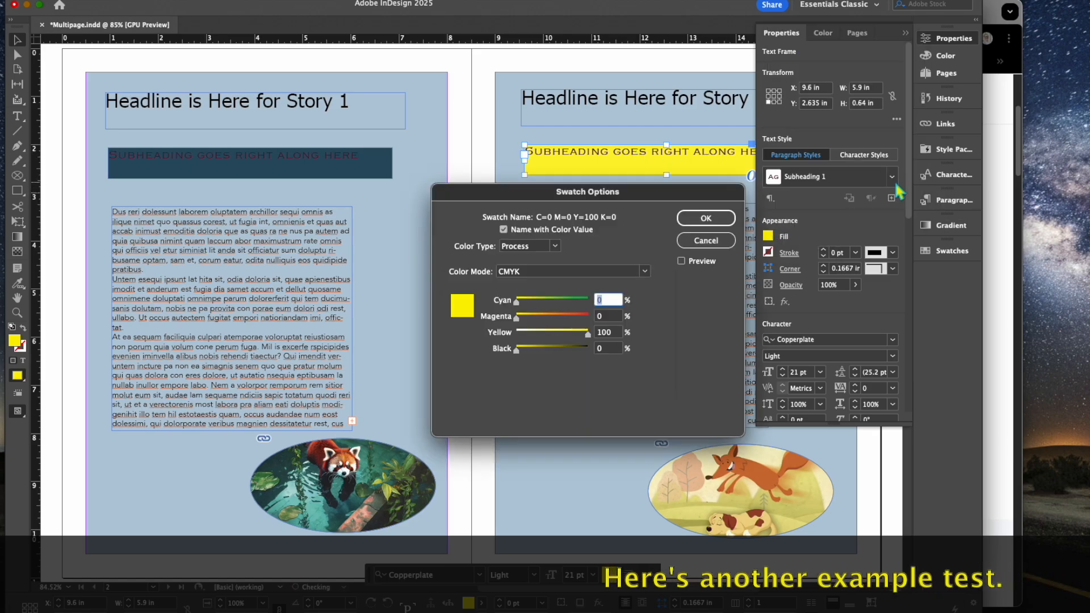
{"action": "left_click", "coordinate": [545, 273]}
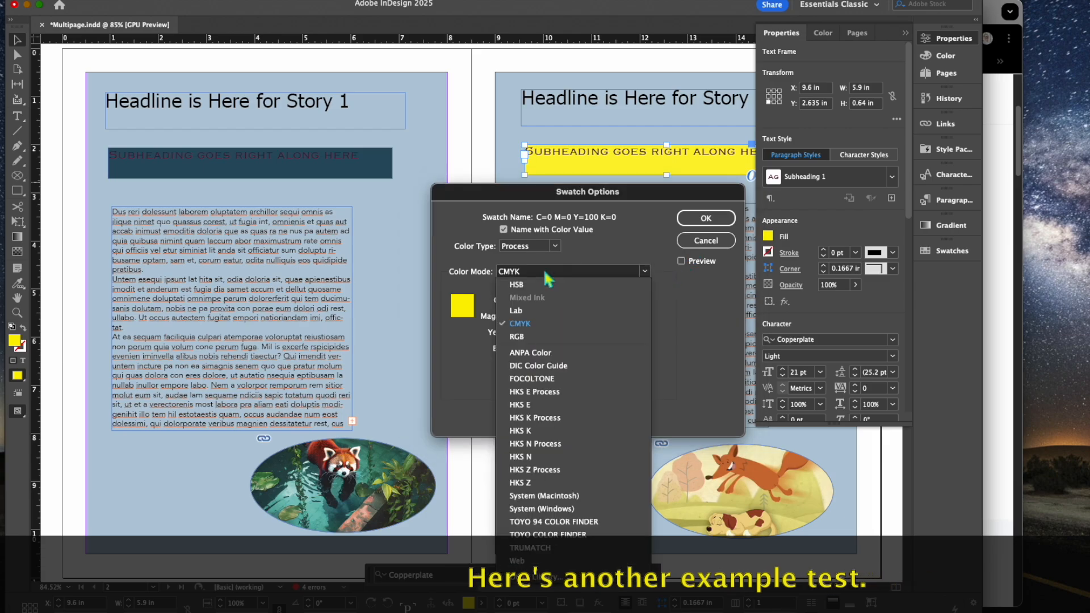
{"action": "left_click", "coordinate": [562, 337]}
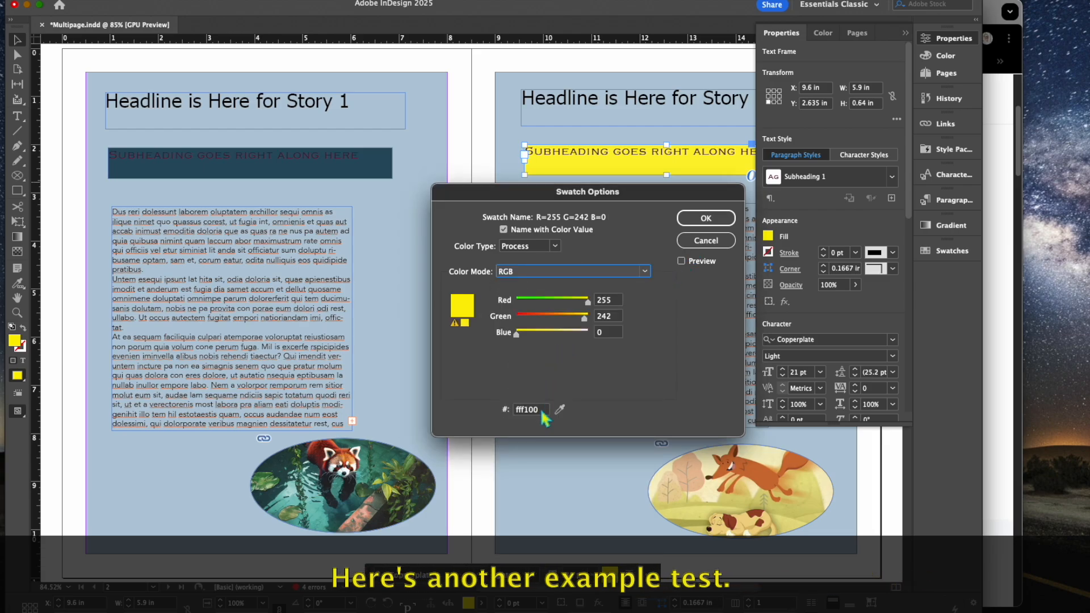
{"action": "left_click", "coordinate": [541, 412]}
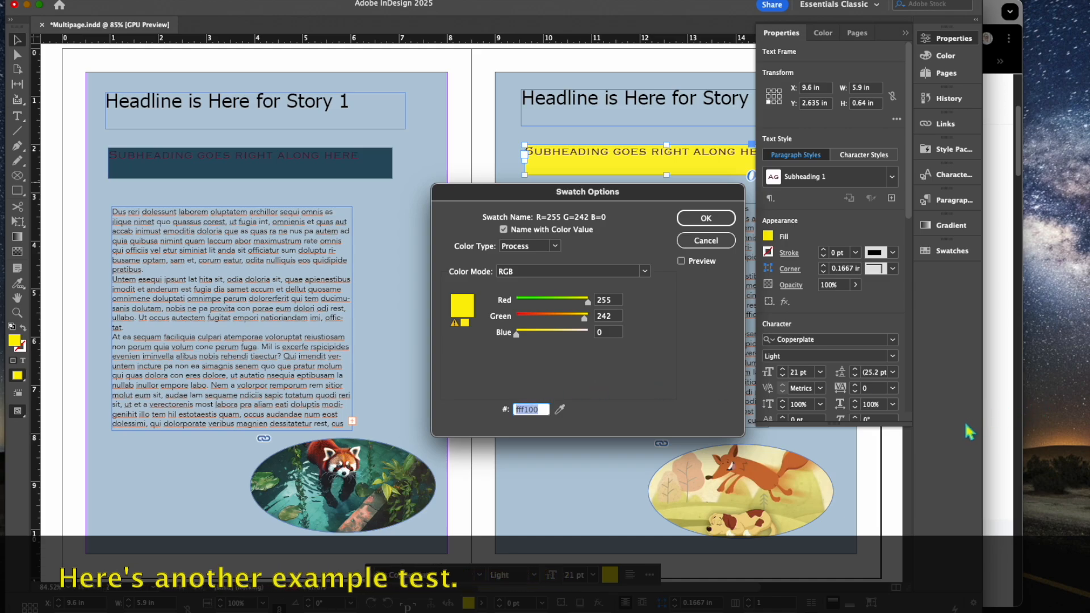
{"action": "left_click", "coordinate": [996, 421]}
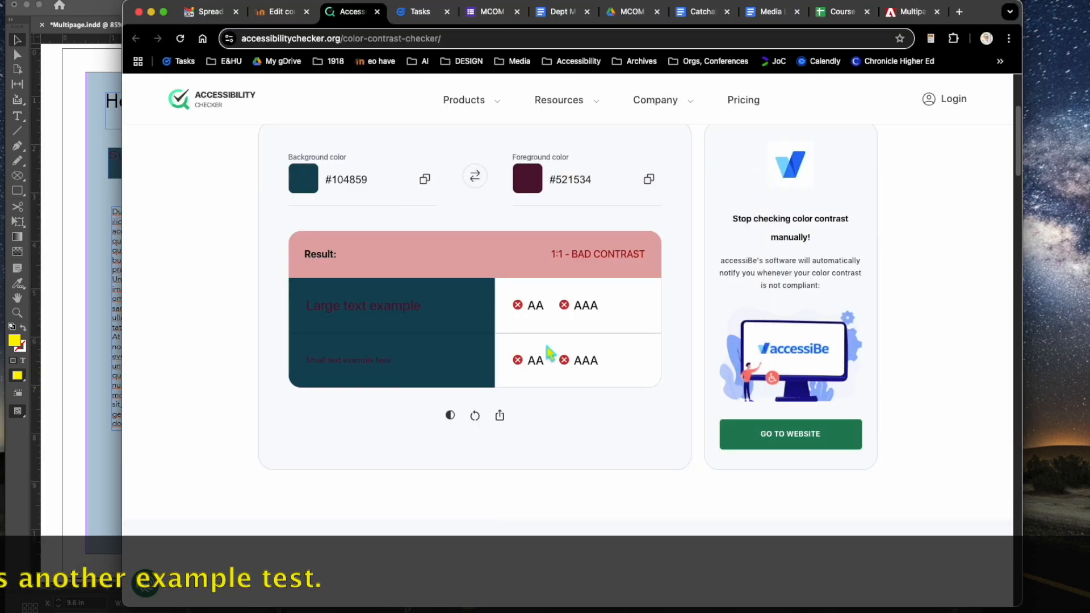
Step: Paste #fff100 as the background colour, giving 12:1 contrast that passes AA and AAA
{"action": "left_click", "coordinate": [358, 180]}
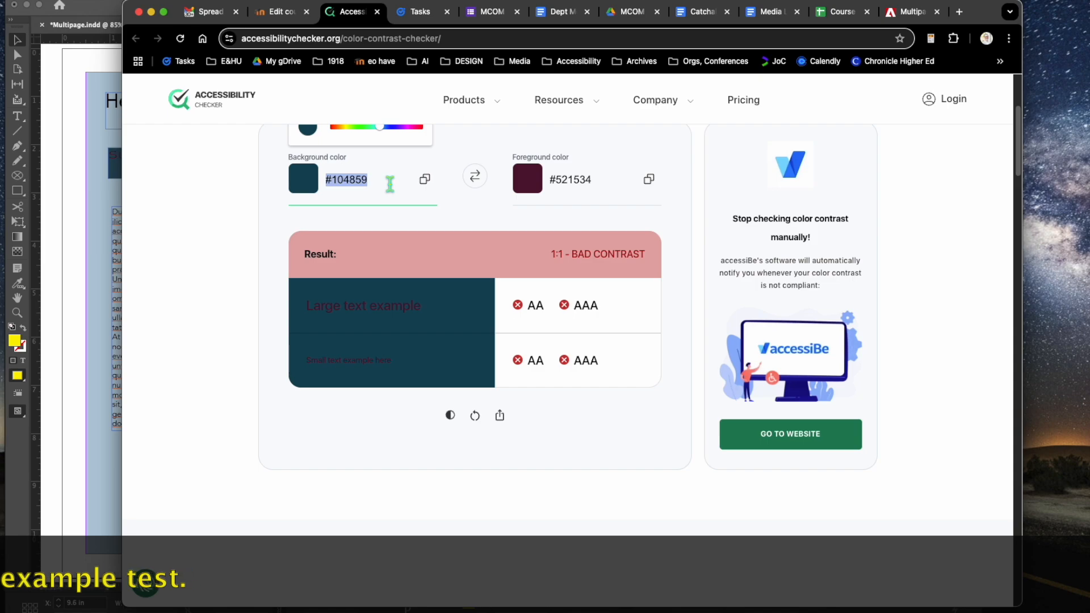
{"action": "type", "text": "#fff100"}
{"action": "scroll", "coordinate": [390, 184], "scroll_direction": "up", "scroll_amount": 5}
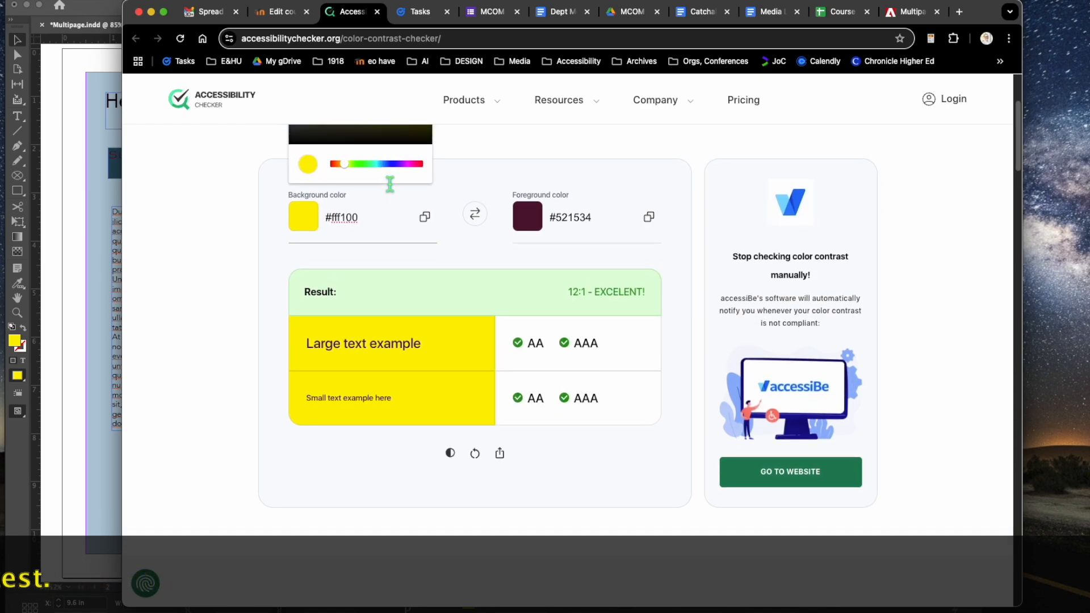
{"action": "left_click", "coordinate": [263, 214]}
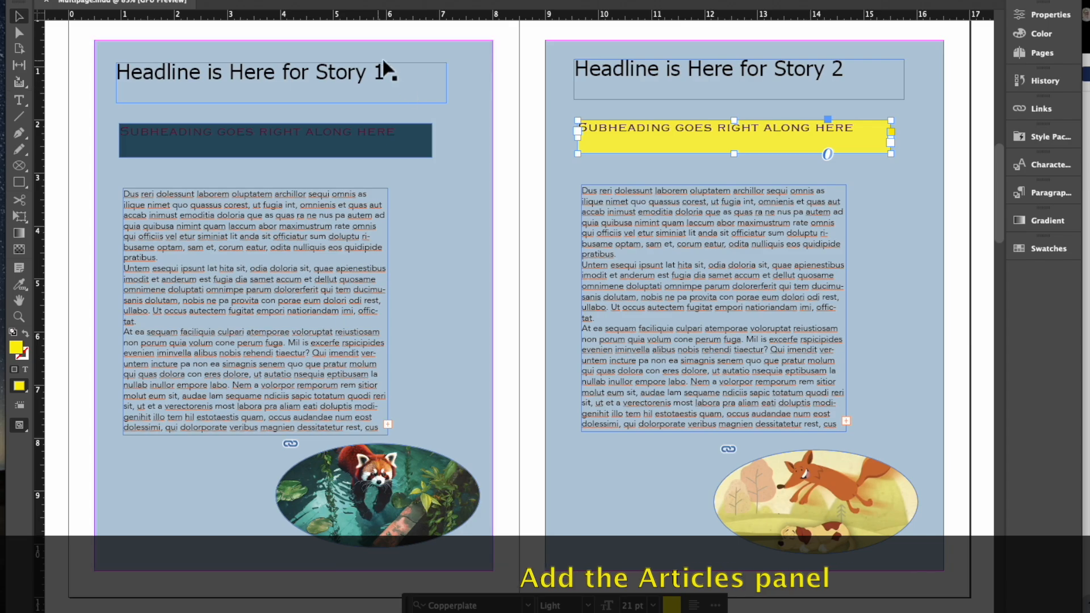
Step: Dock the Articles panel beside the spread and drag the Story 1 headline in to start an article
{"action": "left_click", "coordinate": [382, 0]}
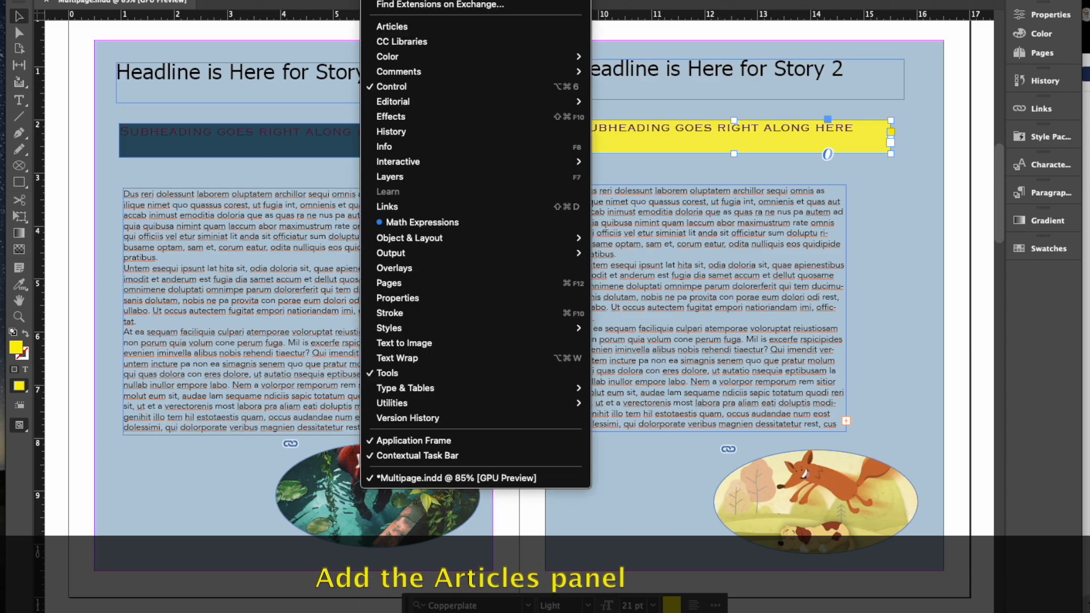
{"action": "left_click", "coordinate": [449, 26]}
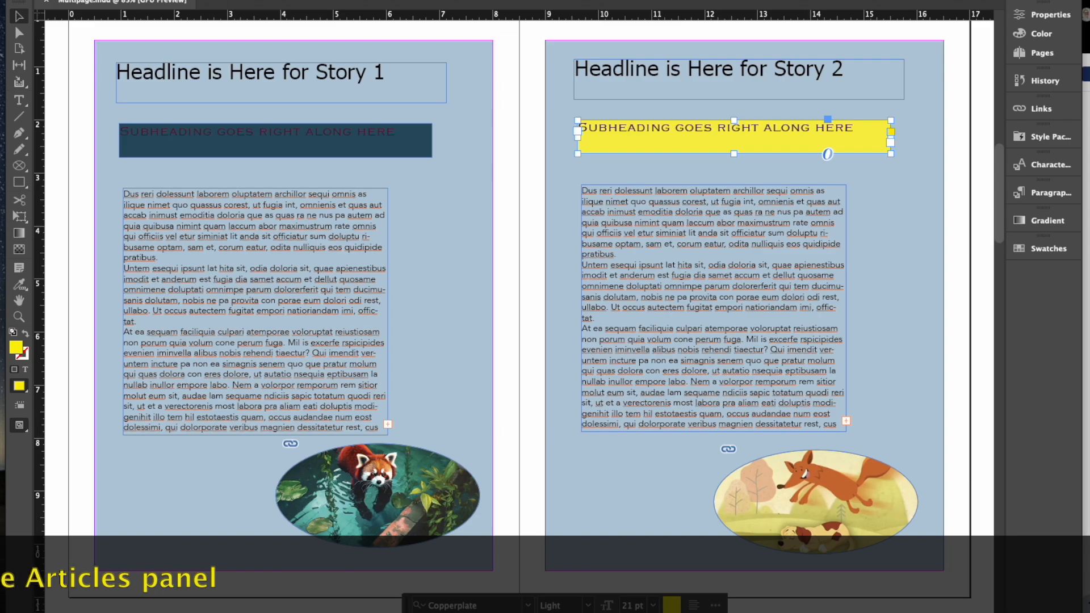
{"action": "mouse_move", "coordinate": [1054, 271]}
{"action": "left_mouse_down"}
{"action": "mouse_move", "coordinate": [1049, 289]}
{"action": "mouse_move", "coordinate": [1040, 282]}
{"action": "left_mouse_up"}
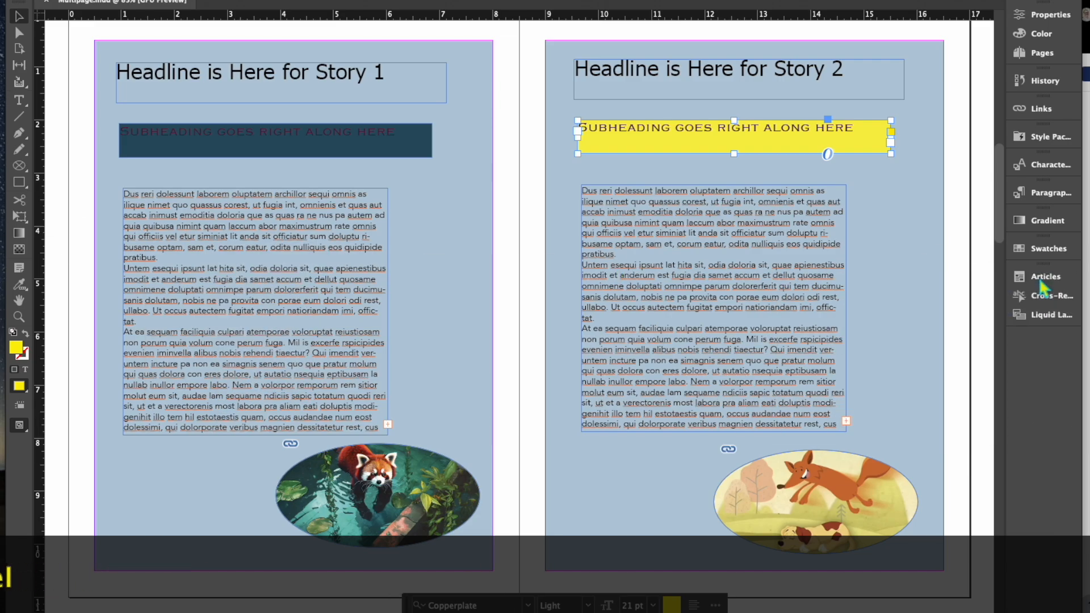
{"action": "left_click", "coordinate": [1041, 279]}
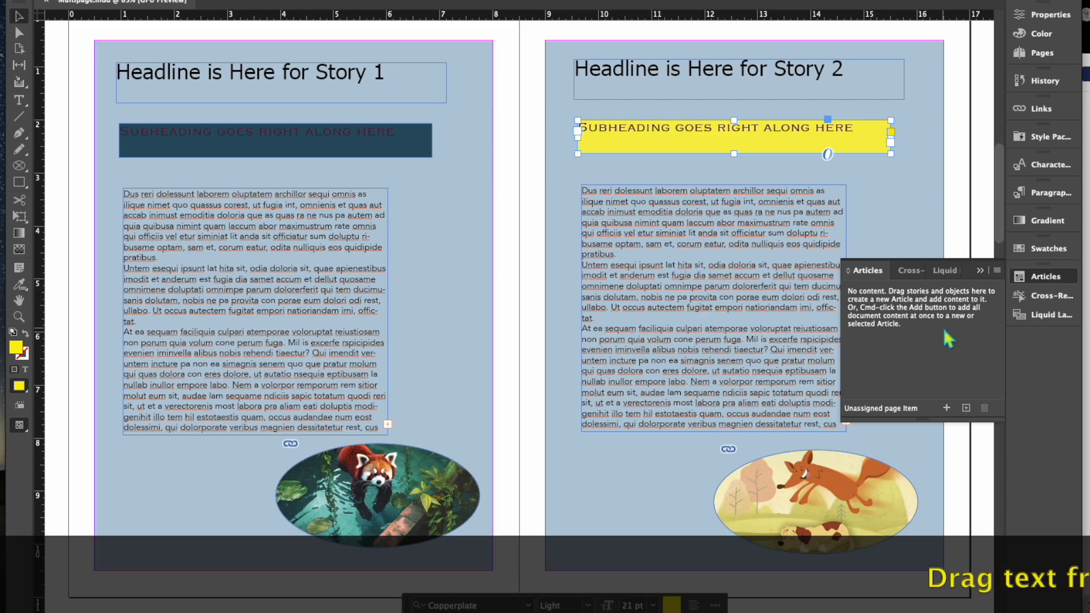
{"action": "left_click", "coordinate": [410, 87]}
{"action": "left_click_drag", "start_coordinate": [315, 83], "coordinate": [889, 313]}
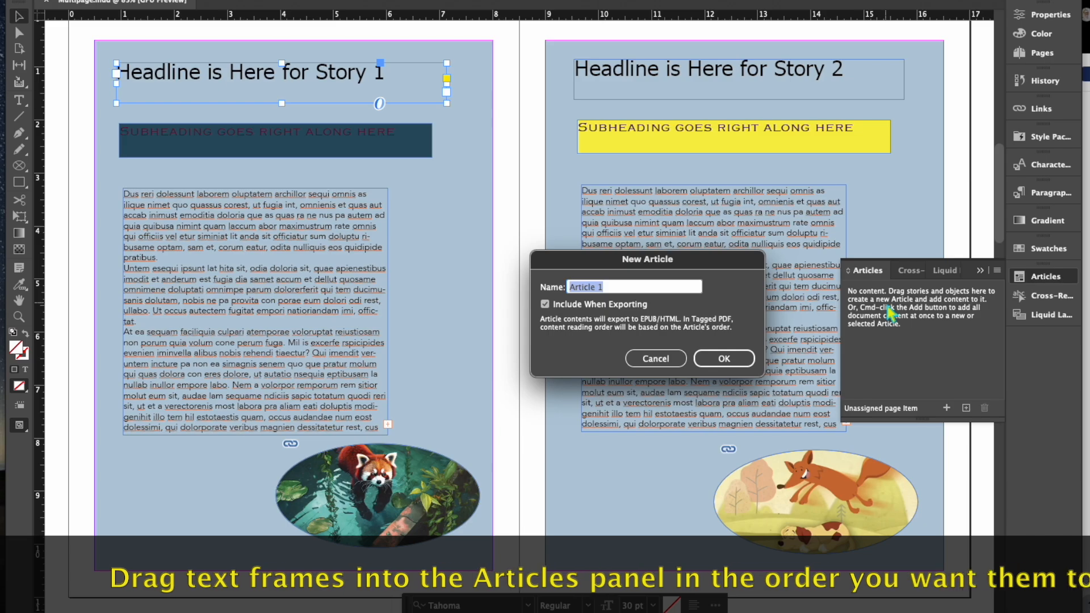
Step: Create Article 1 from Story 1's headline and subheading, and Article 2 from its body text
{"action": "left_click", "coordinate": [724, 358]}
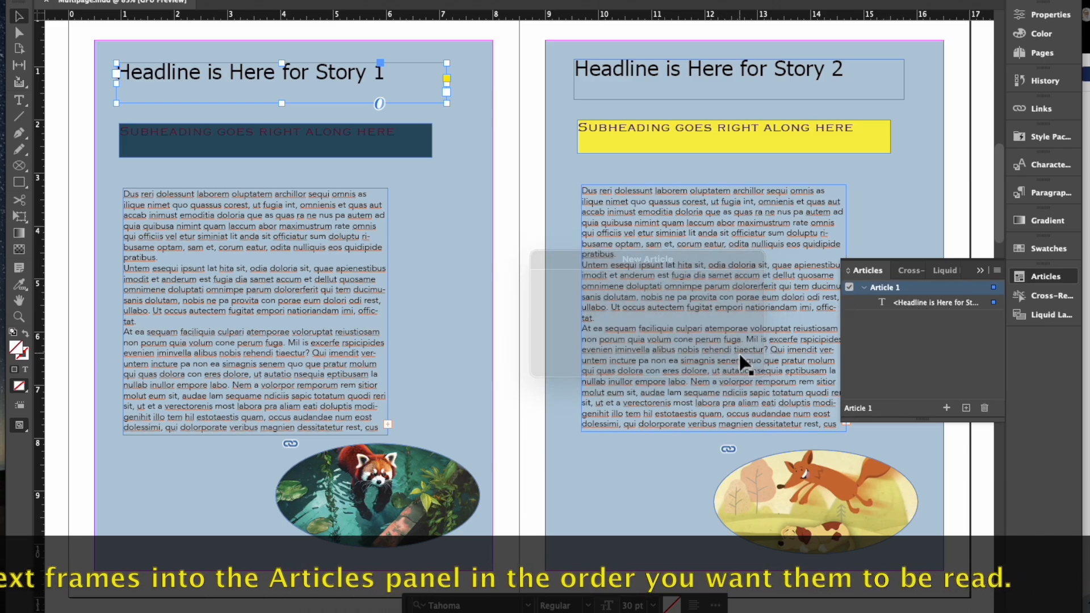
{"action": "left_click_drag", "start_coordinate": [316, 135], "coordinate": [957, 317]}
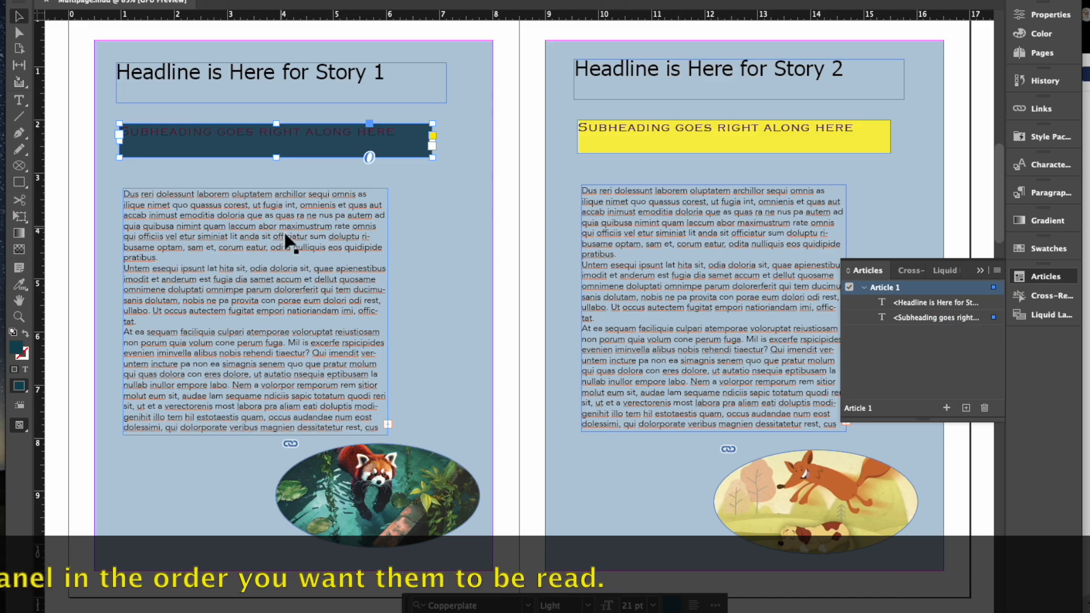
{"action": "left_click", "coordinate": [289, 242]}
{"action": "left_click_drag", "start_coordinate": [289, 242], "coordinate": [936, 398]}
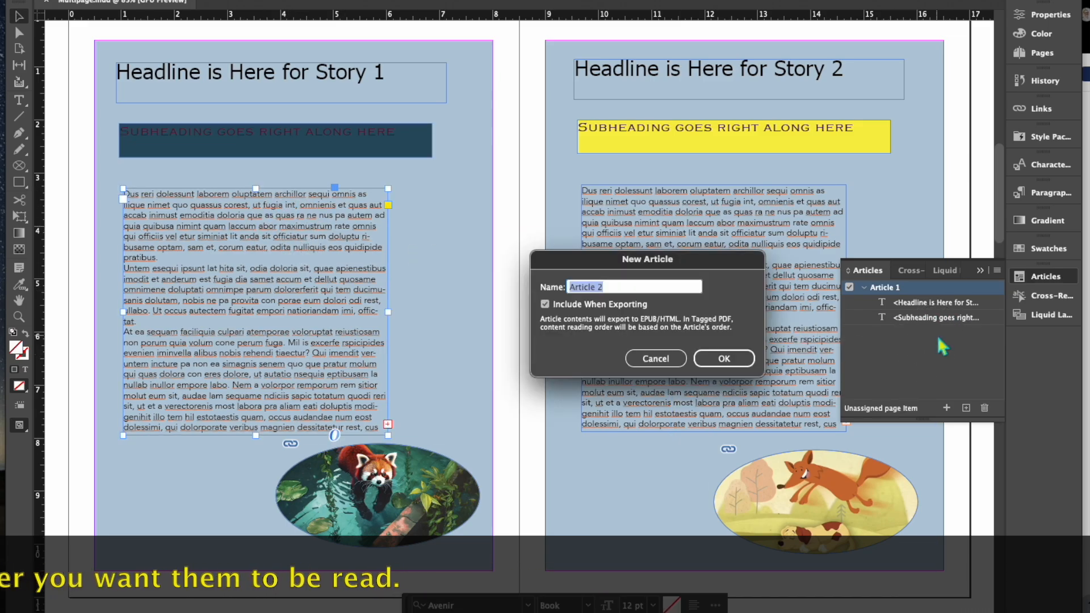
{"action": "left_click", "coordinate": [732, 359]}
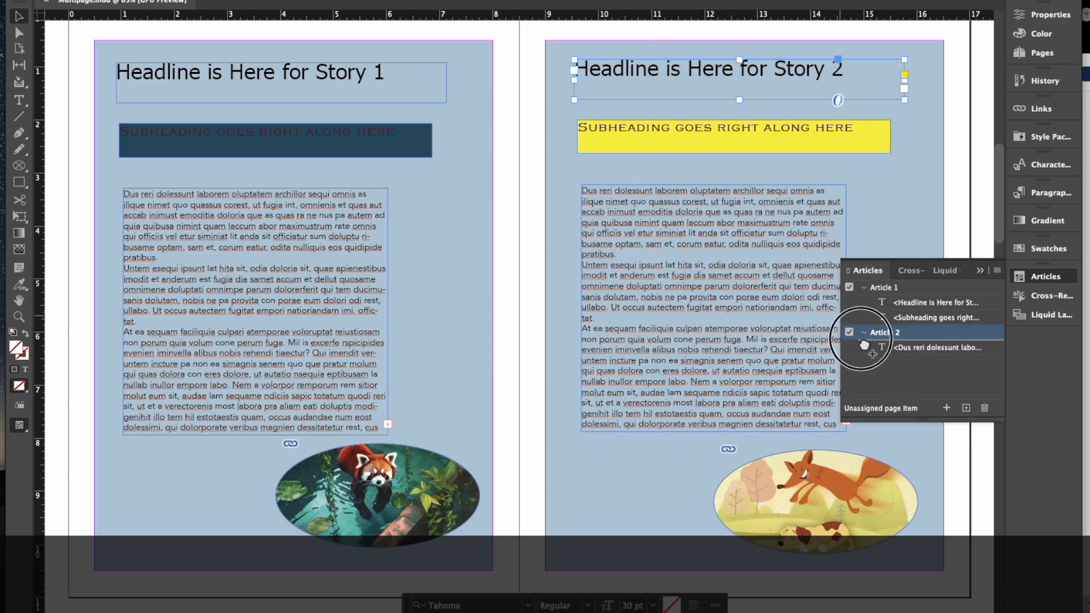
Step: Create Article 3 from Story 2's headline, subheading and body text
{"action": "left_click_drag", "start_coordinate": [883, 370], "coordinate": [882, 368]}
{"action": "left_click", "coordinate": [748, 360]}
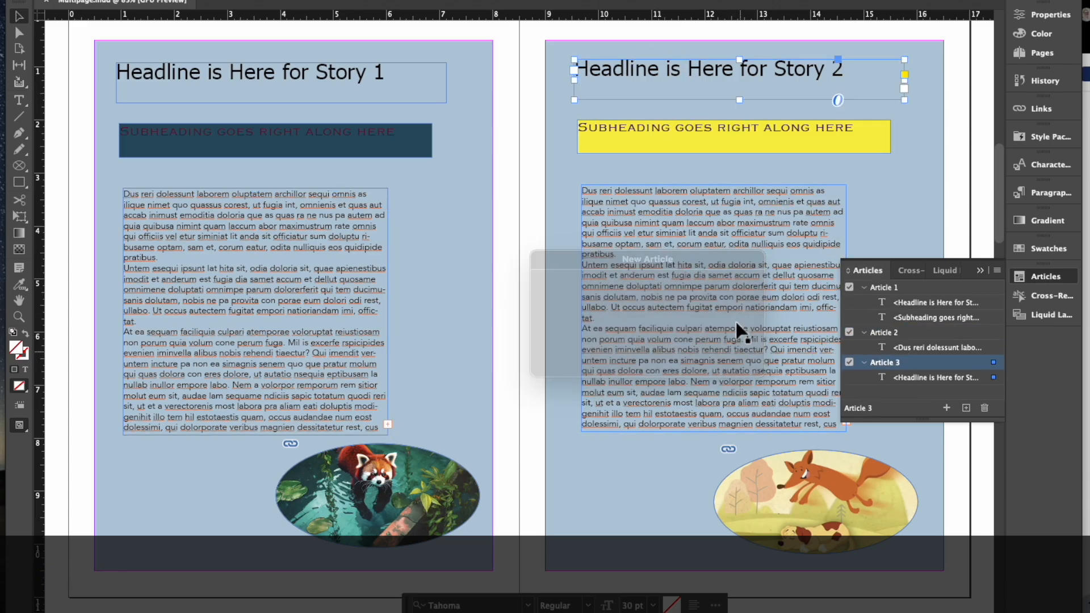
{"action": "left_click_drag", "start_coordinate": [701, 146], "coordinate": [936, 406]}
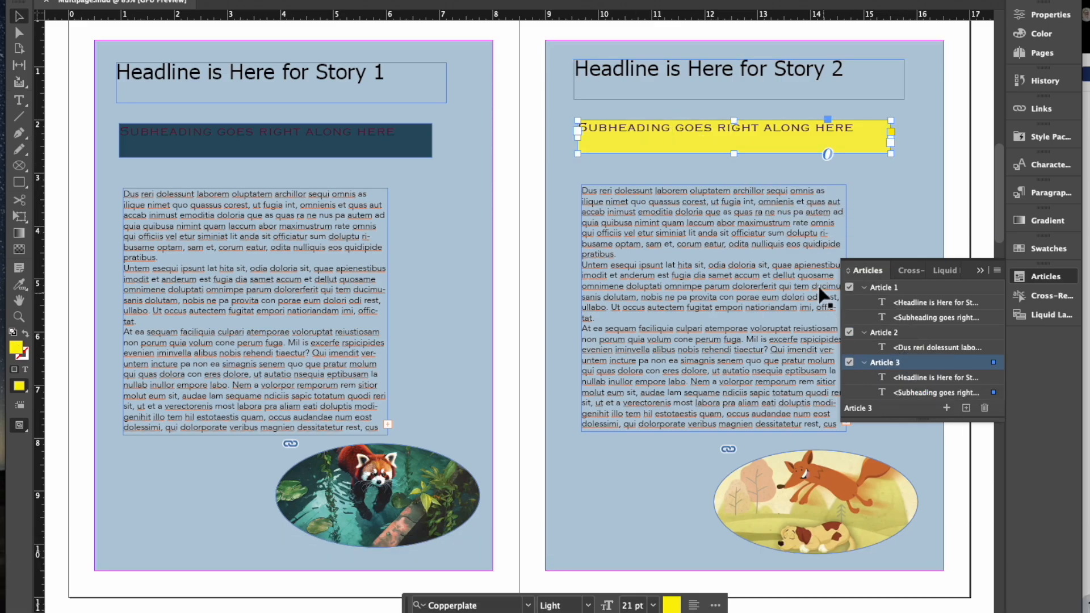
{"action": "left_click_drag", "start_coordinate": [715, 262], "coordinate": [897, 409]}
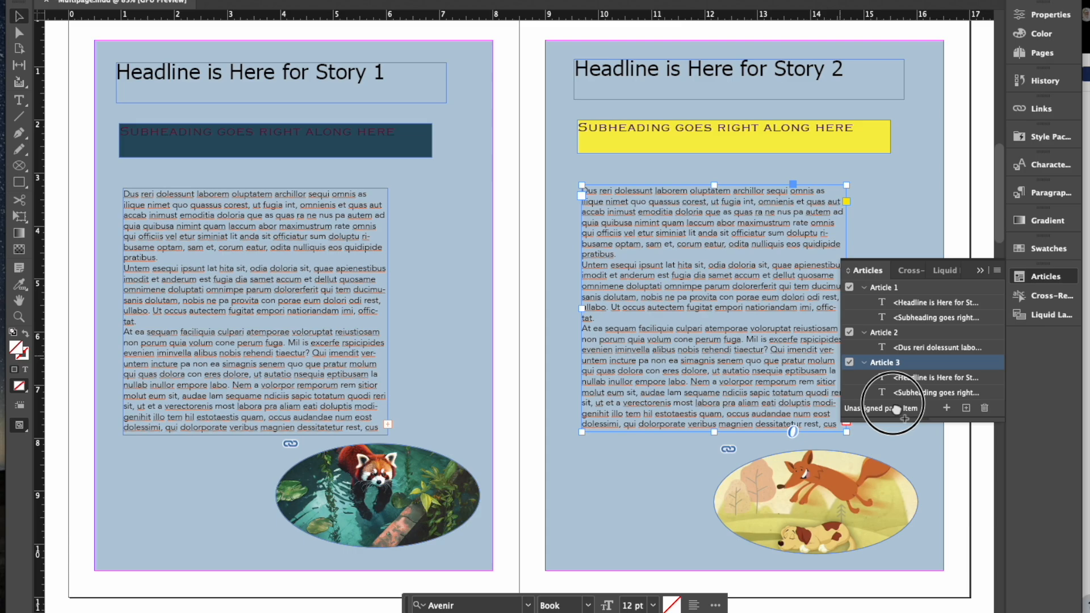
Step: Regroup the articles: Story 1's body into Article 1, Story 2's headline, subheading and body into Article 2
{"action": "left_click_drag", "start_coordinate": [855, 407], "coordinate": [919, 379]}
{"action": "left_click_drag", "start_coordinate": [999, 424], "coordinate": [1004, 468]}
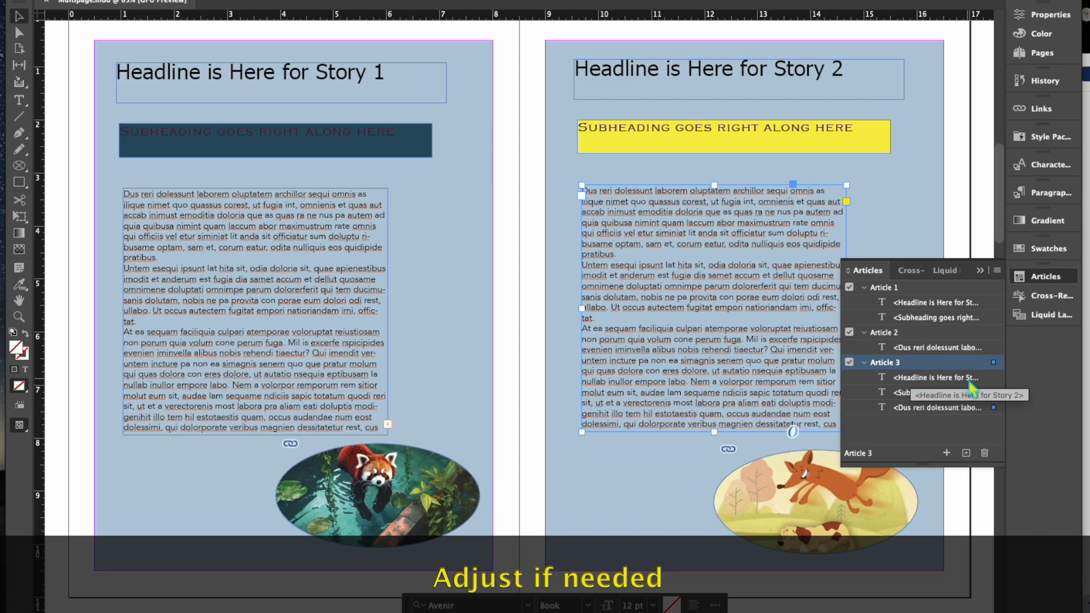
{"action": "left_click_drag", "start_coordinate": [943, 349], "coordinate": [932, 332]}
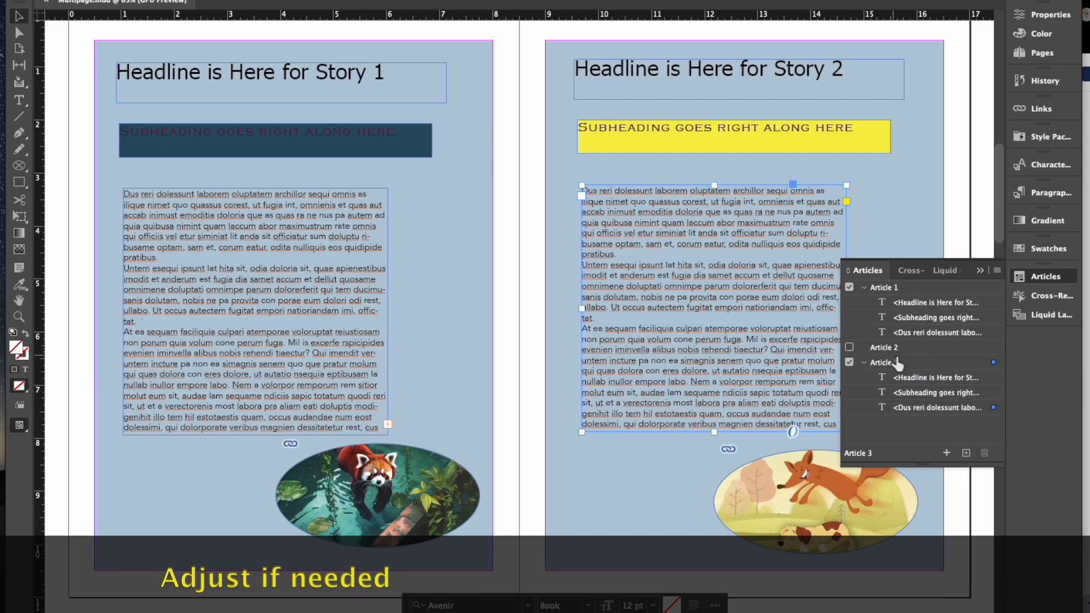
{"action": "left_click_drag", "start_coordinate": [899, 384], "coordinate": [909, 352]}
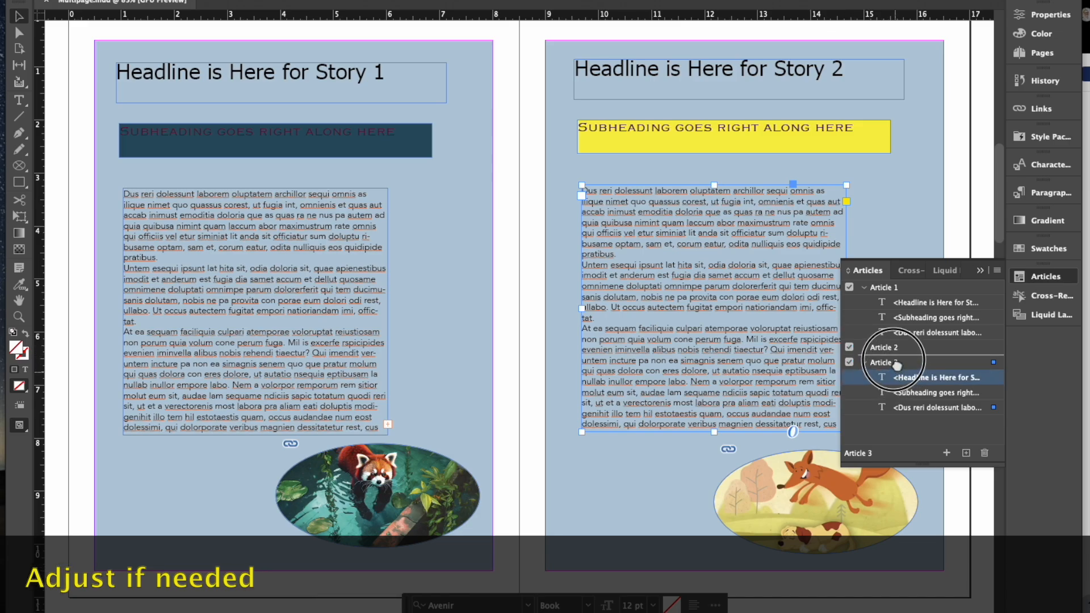
{"action": "mouse_move", "coordinate": [912, 390]}
{"action": "left_mouse_down"}
{"action": "mouse_move", "coordinate": [912, 366]}
{"action": "mouse_move", "coordinate": [920, 385]}
{"action": "left_mouse_up"}
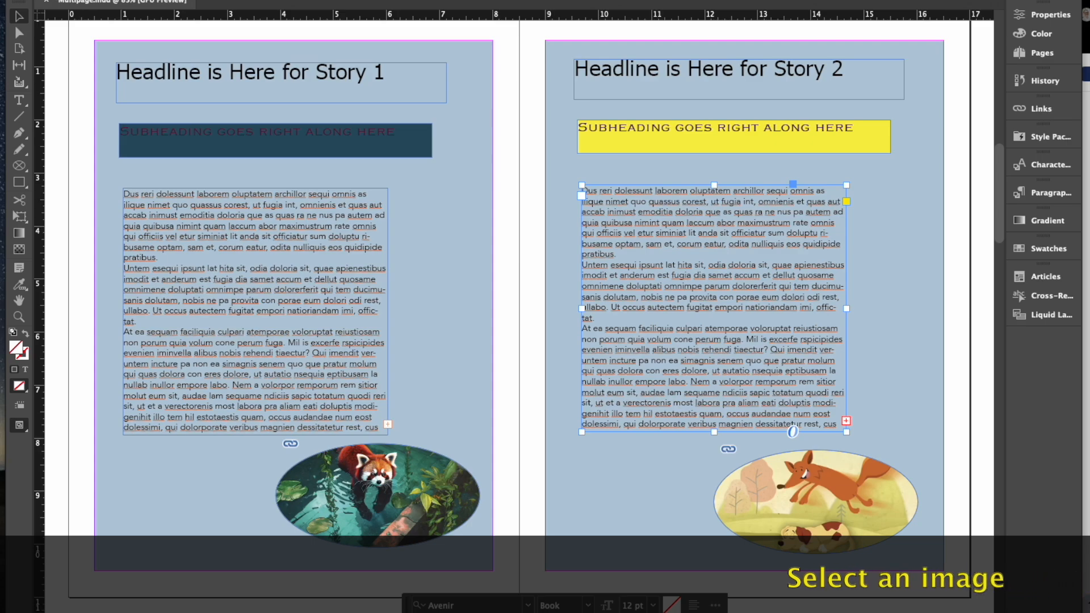
Step: Give the red panda image custom alt text 'A red panda is swimming in a pool with acquatic plants.'
{"action": "left_click", "coordinate": [322, 500]}
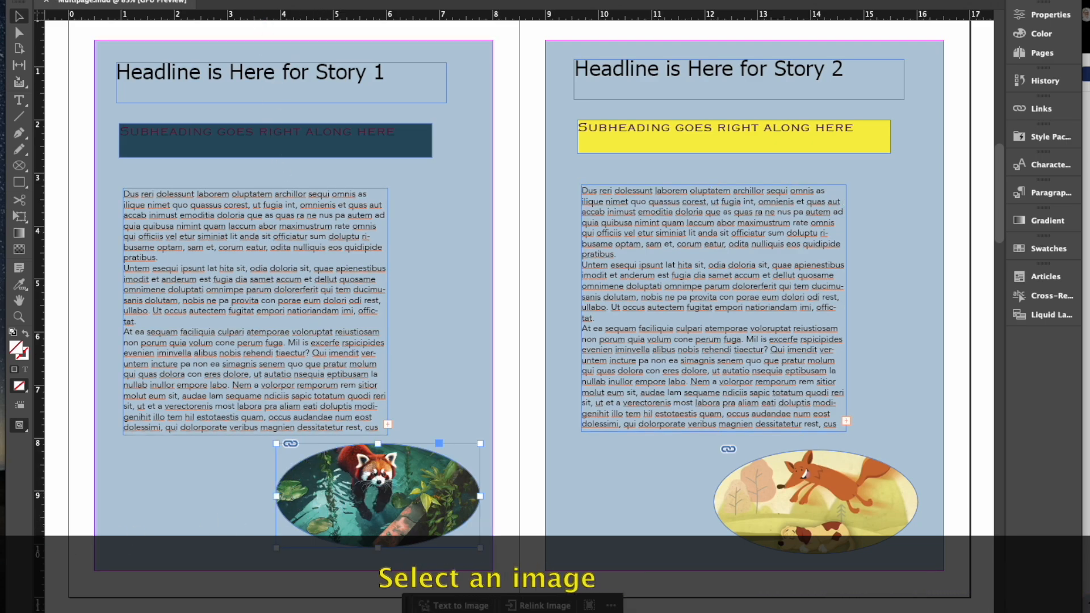
{"action": "left_click", "coordinate": [229, 0]}
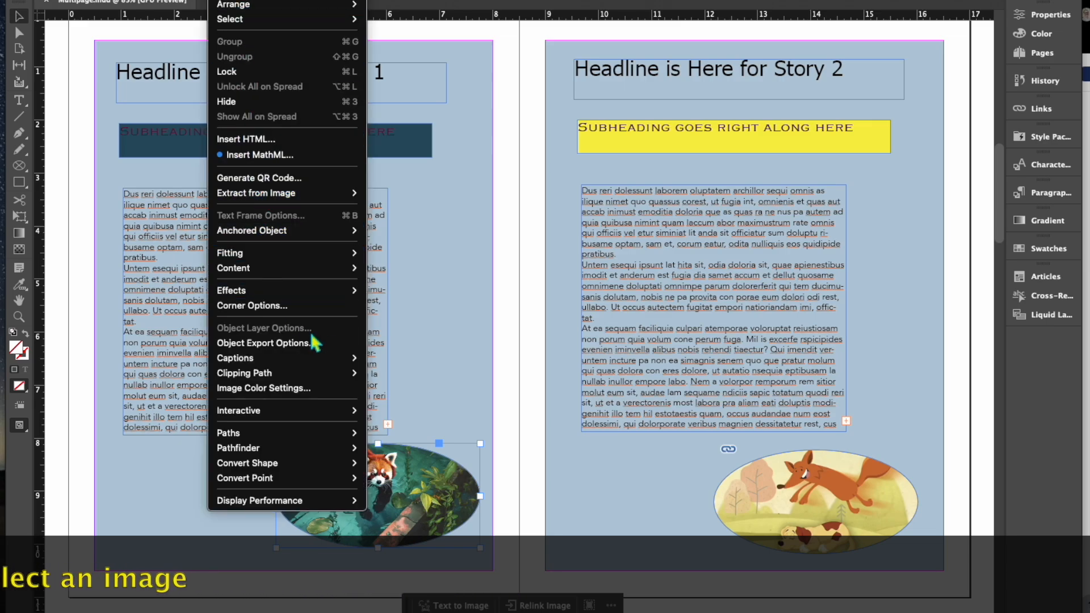
{"action": "left_click", "coordinate": [345, 343]}
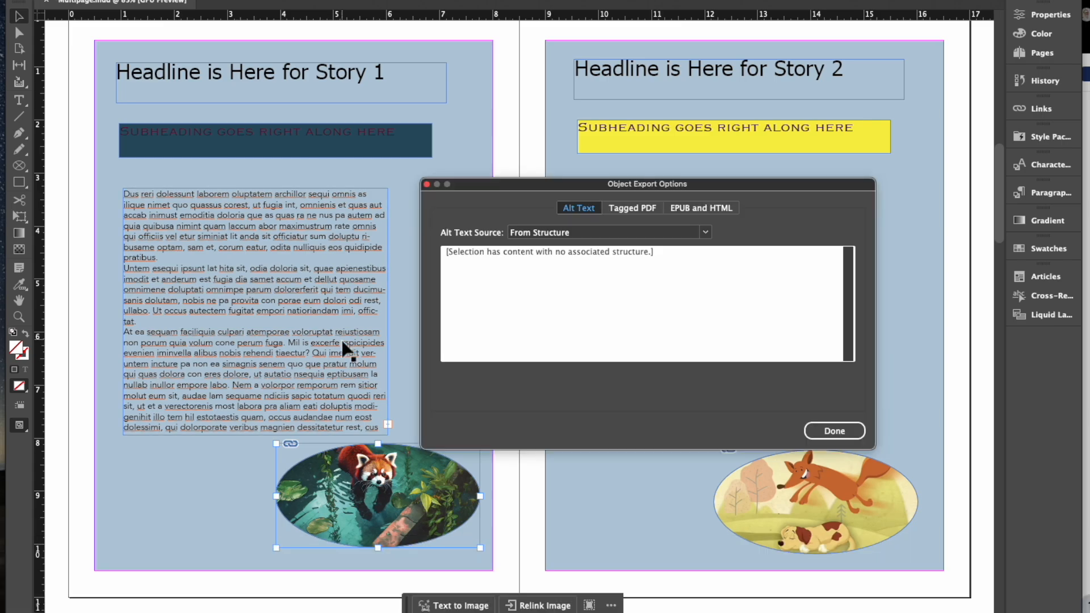
{"action": "left_click", "coordinate": [571, 234]}
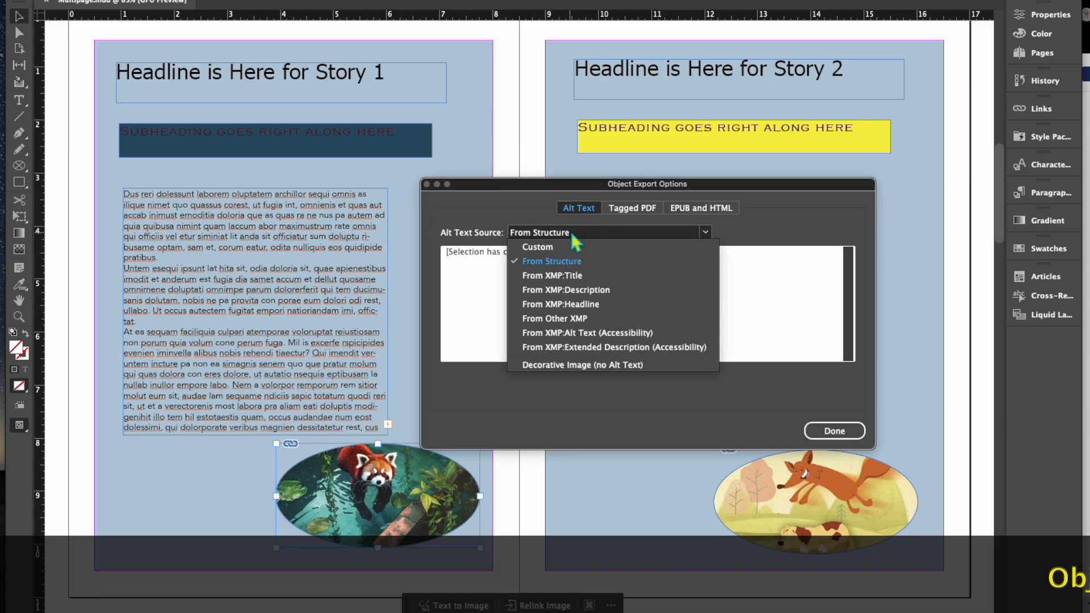
{"action": "left_click", "coordinate": [568, 246]}
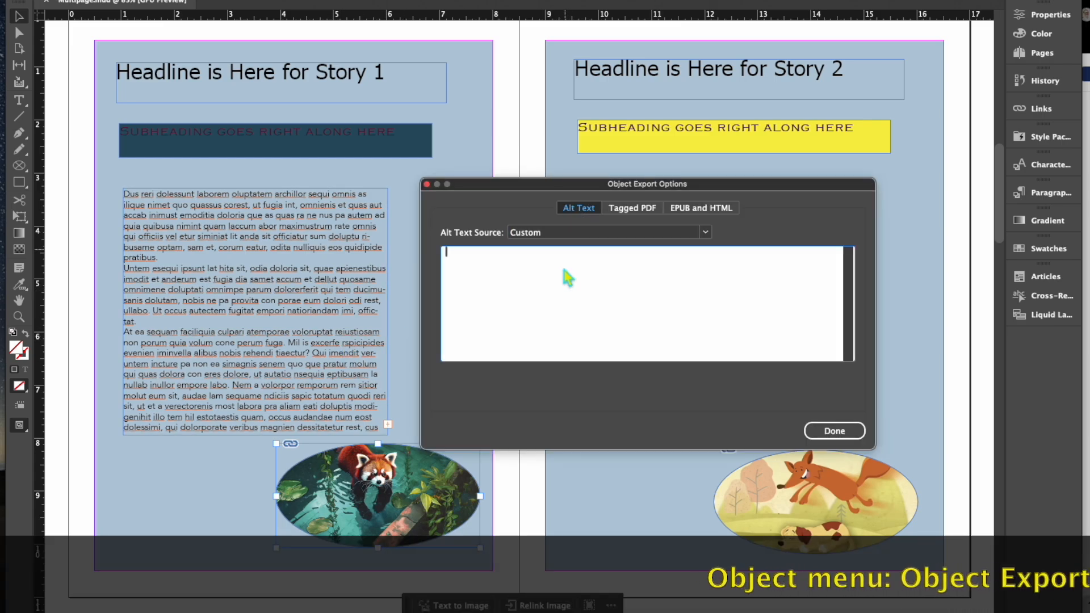
{"action": "type", "text": "A re"}
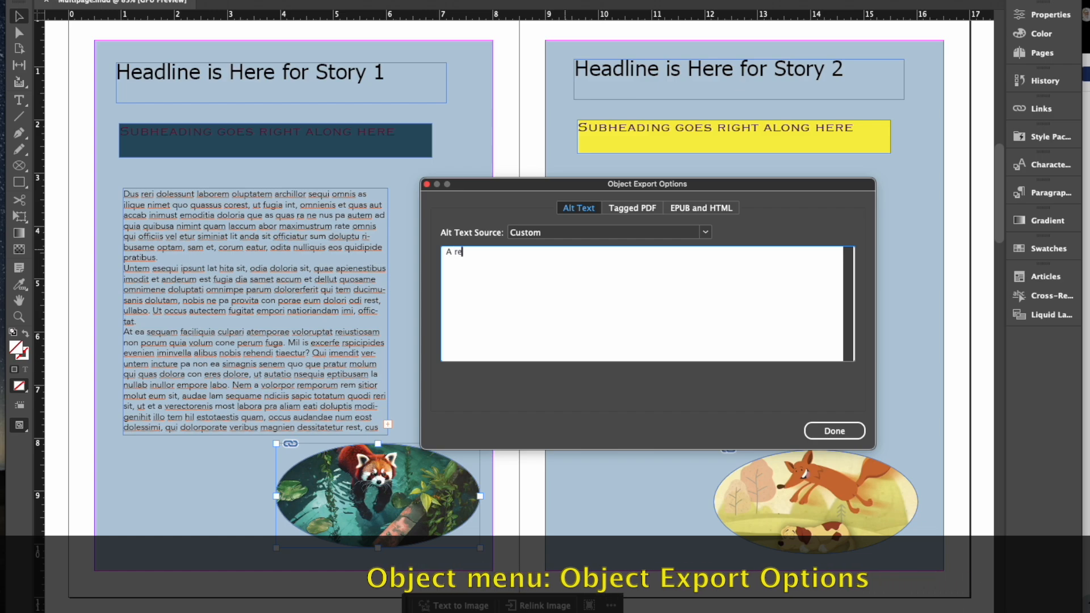
{"action": "type", "text": "d panda "}
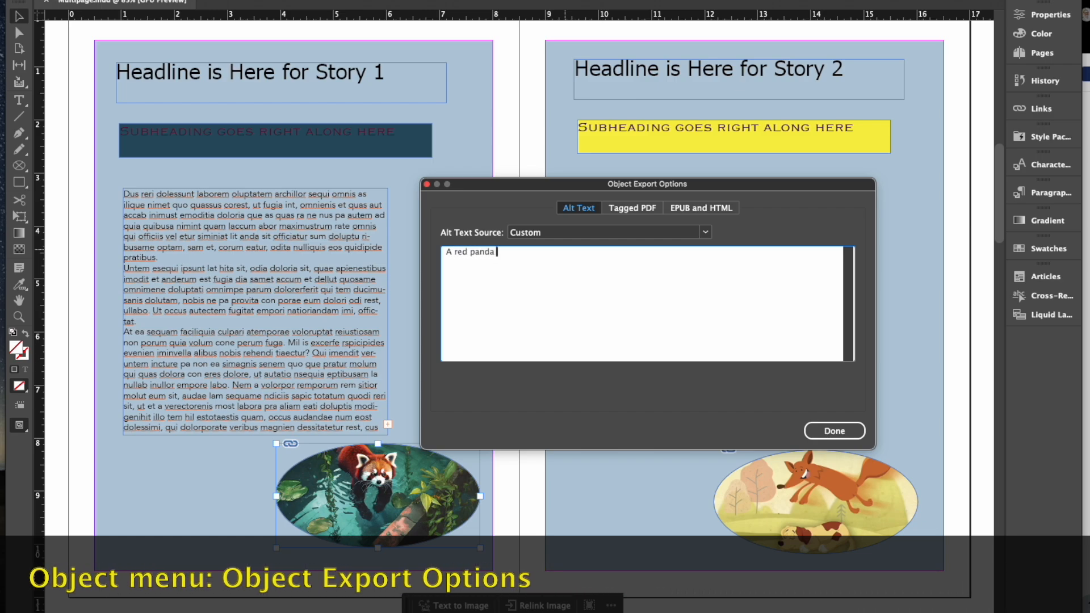
{"action": "type", "text": "is swimming in a pool"}
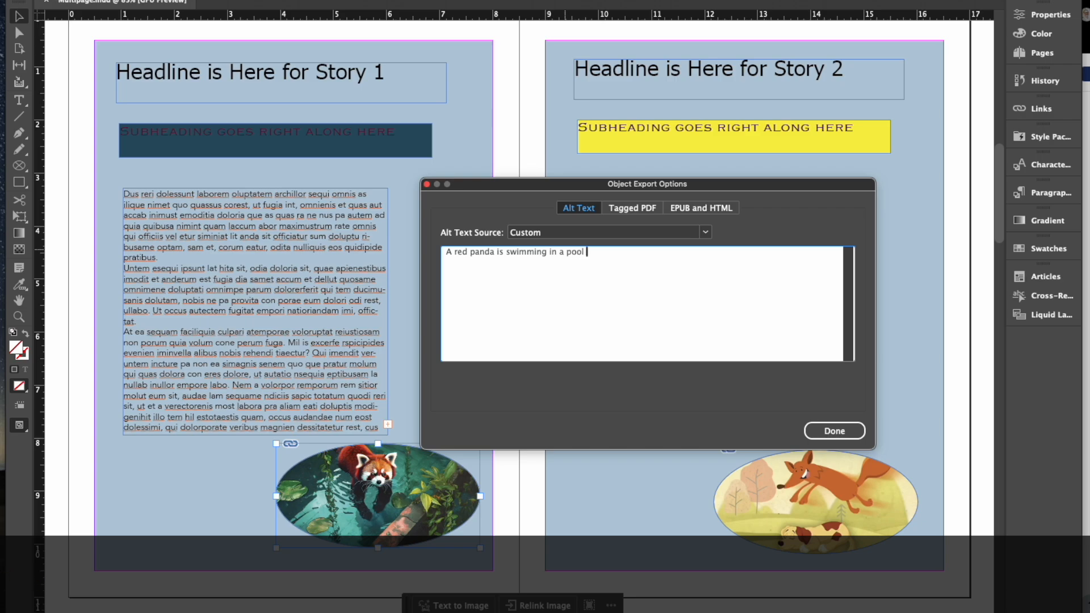
{"action": "type", "text": " with lil"}
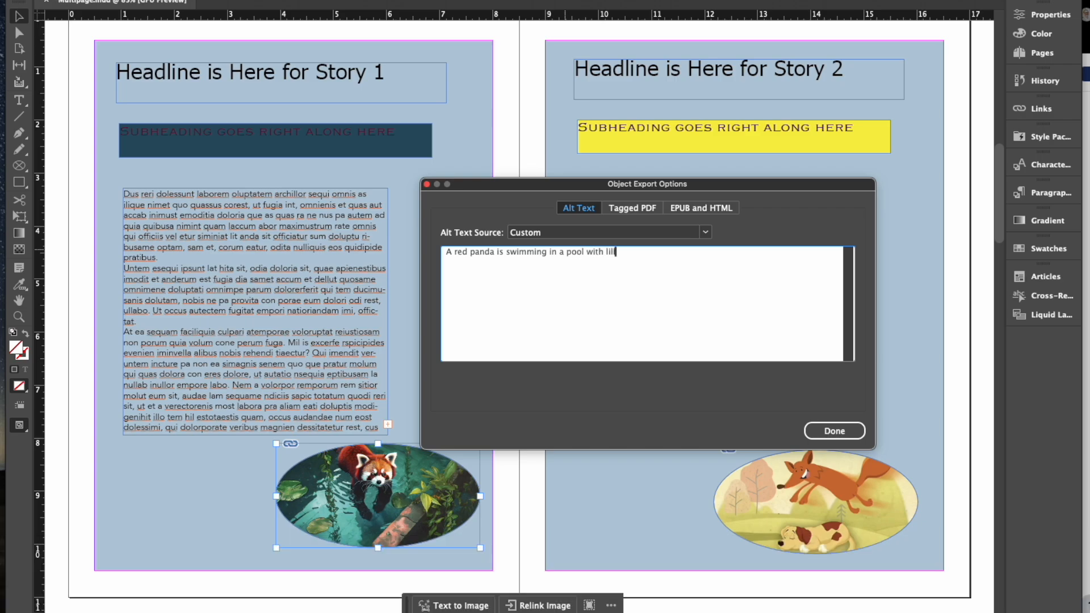
{"action": "key", "text": "BackSpace"}
{"action": "type", "text": "a"}
{"action": "key", "text": "BackSpace"}
{"action": "key", "text": "BackSpace"}
{"action": "key", "text": "BackSpace"}
{"action": "type", "text": "a"}
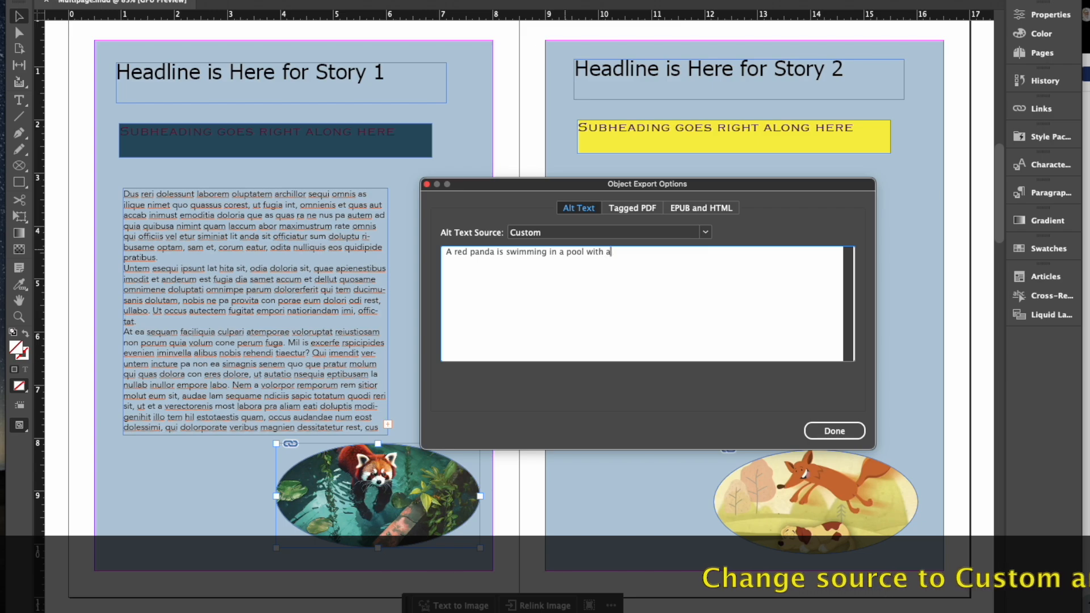
{"action": "type", "text": "cqu"}
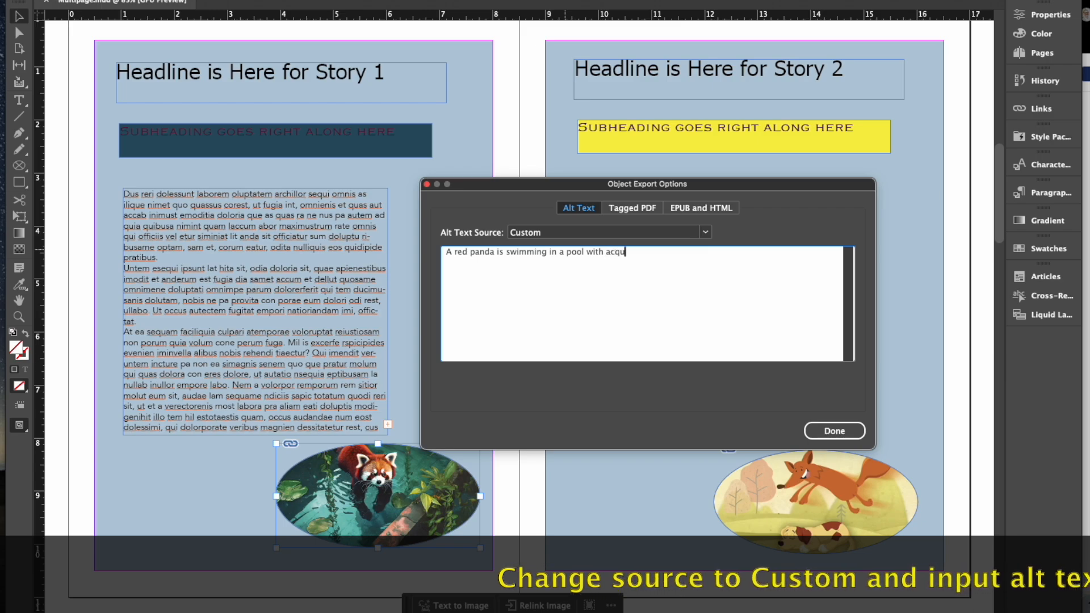
{"action": "type", "text": "atic plants"}
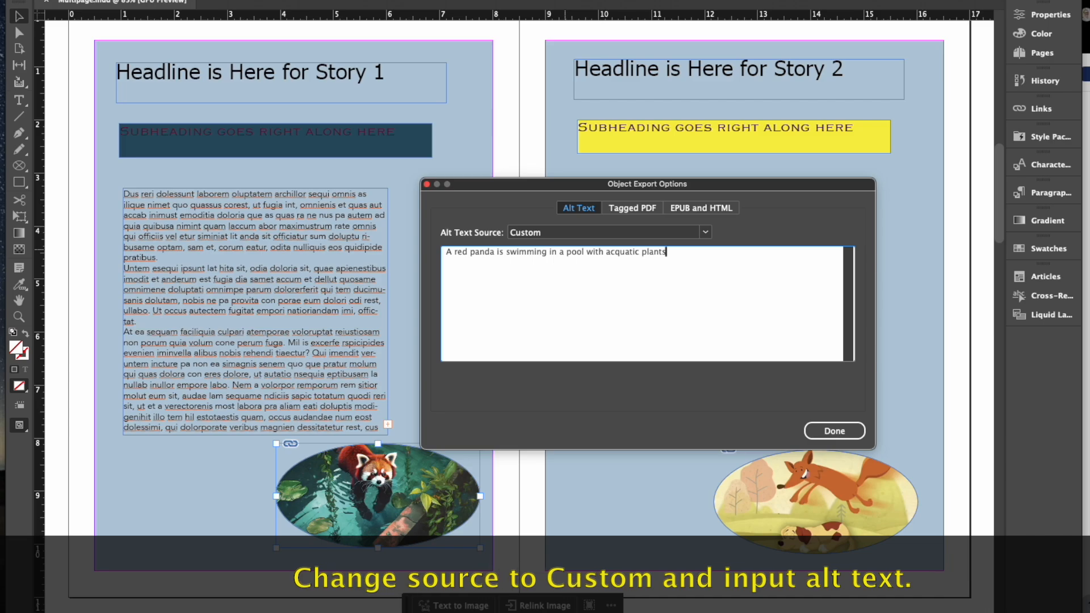
{"action": "type", "text": "."}
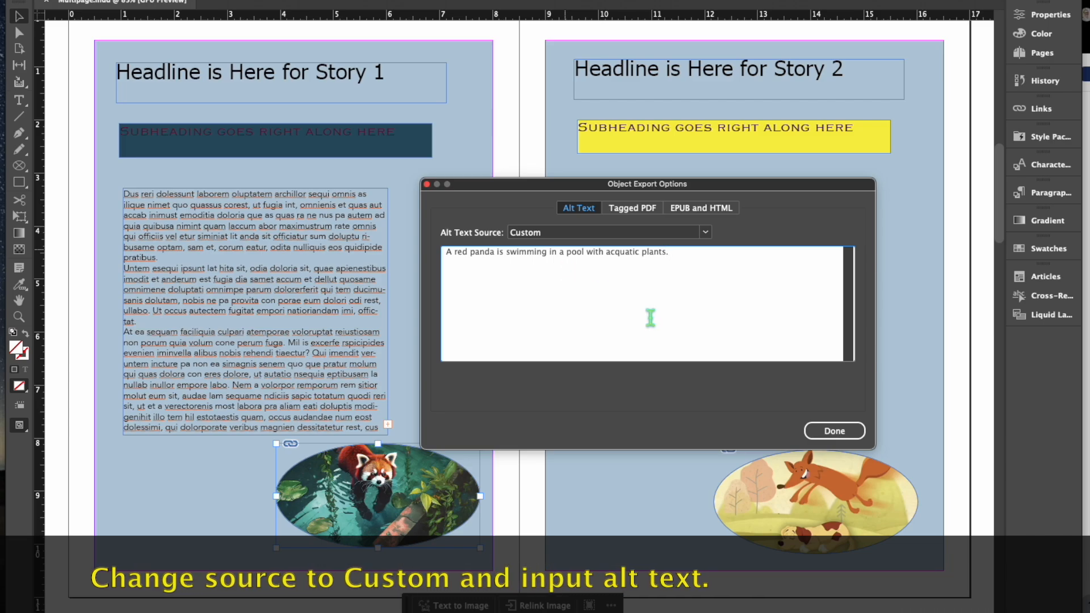
{"action": "left_click", "coordinate": [823, 433]}
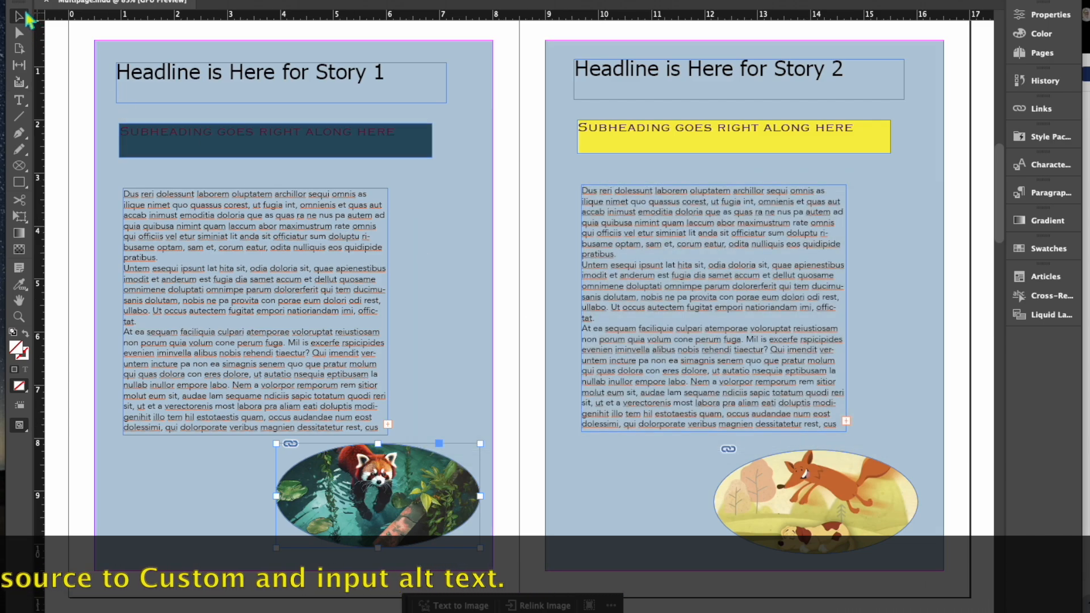
Step: Give the fox image custom alt text describing a graphic illustration of a quick brown fox jumping over a lazy dog
{"action": "left_click", "coordinate": [765, 493]}
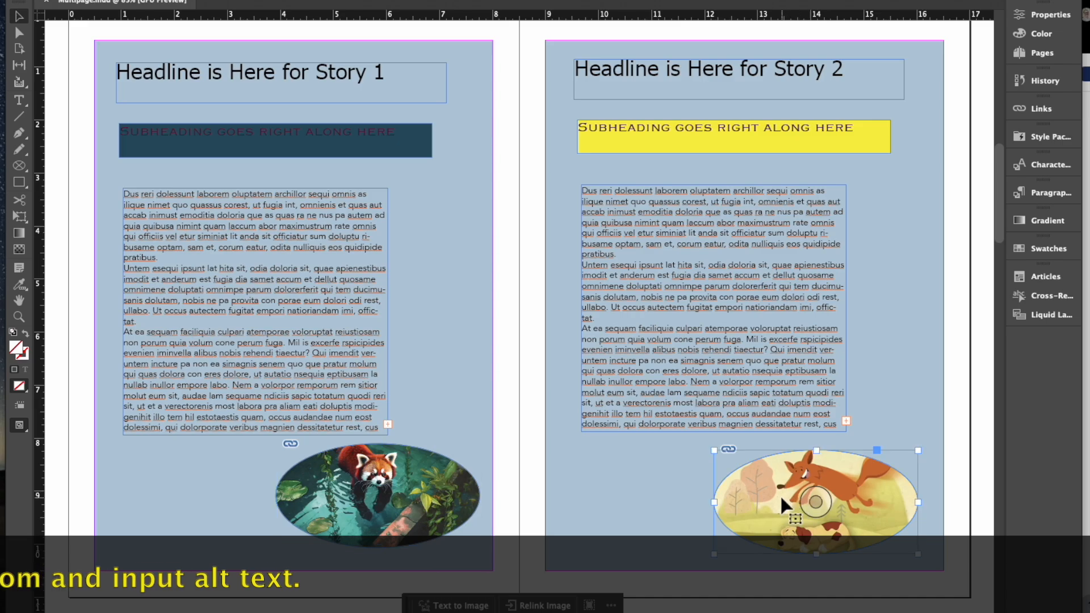
{"action": "left_click", "coordinate": [228, 0]}
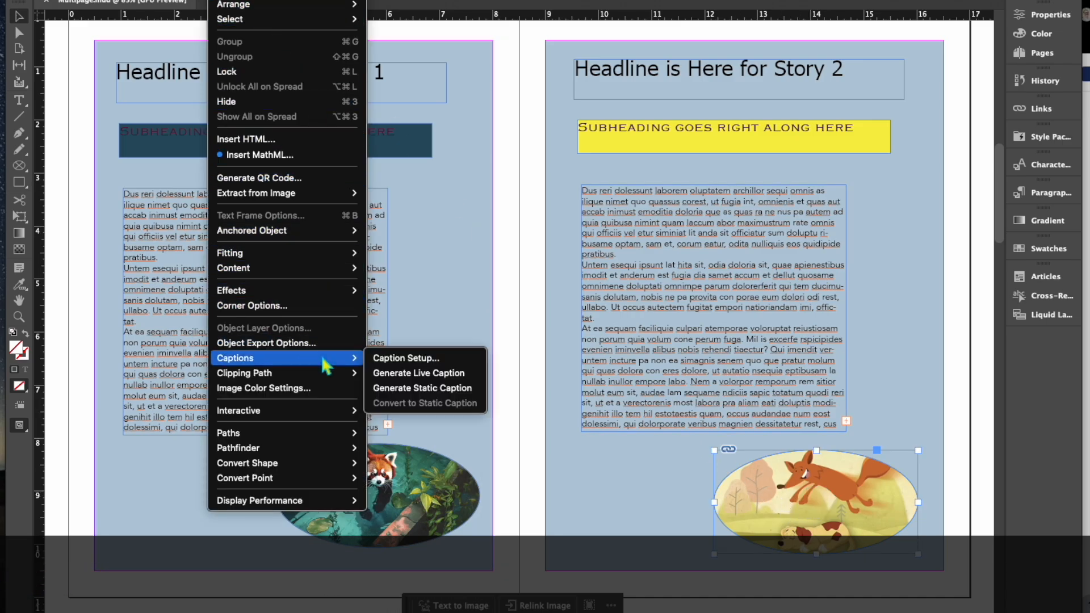
{"action": "left_click", "coordinate": [336, 346]}
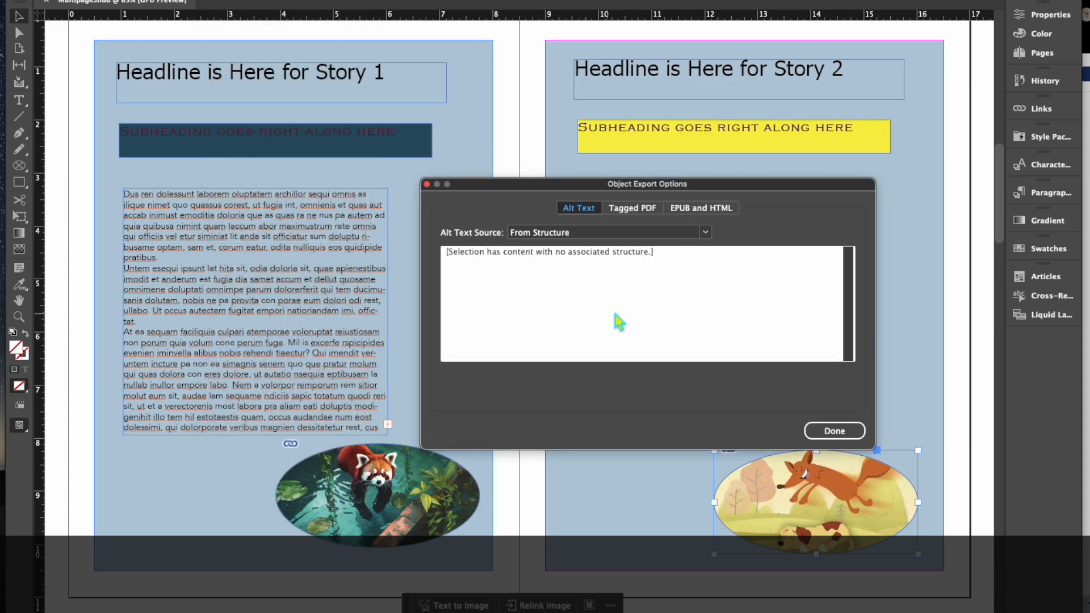
{"action": "left_click", "coordinate": [665, 234]}
{"action": "left_click", "coordinate": [658, 250]}
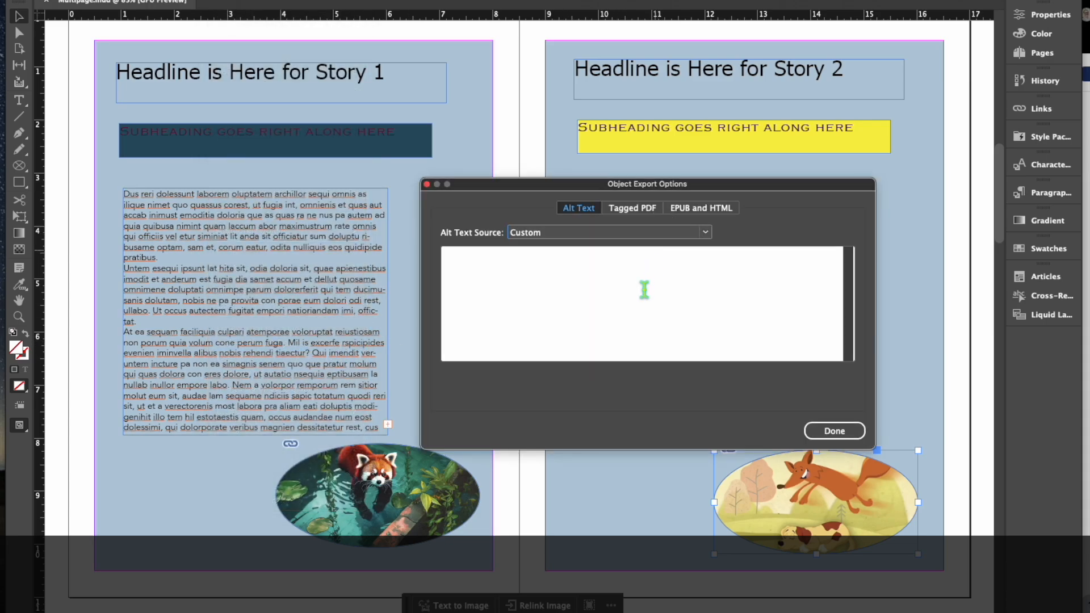
{"action": "type", "text": "A quick brown fo"}
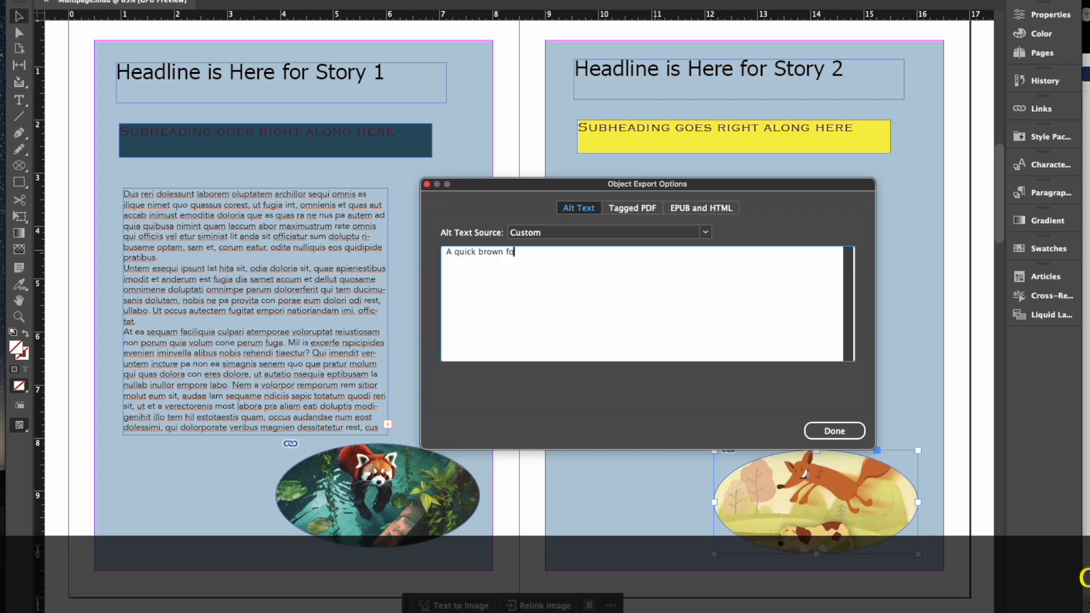
{"action": "type", "text": "x jiumps over a laz"}
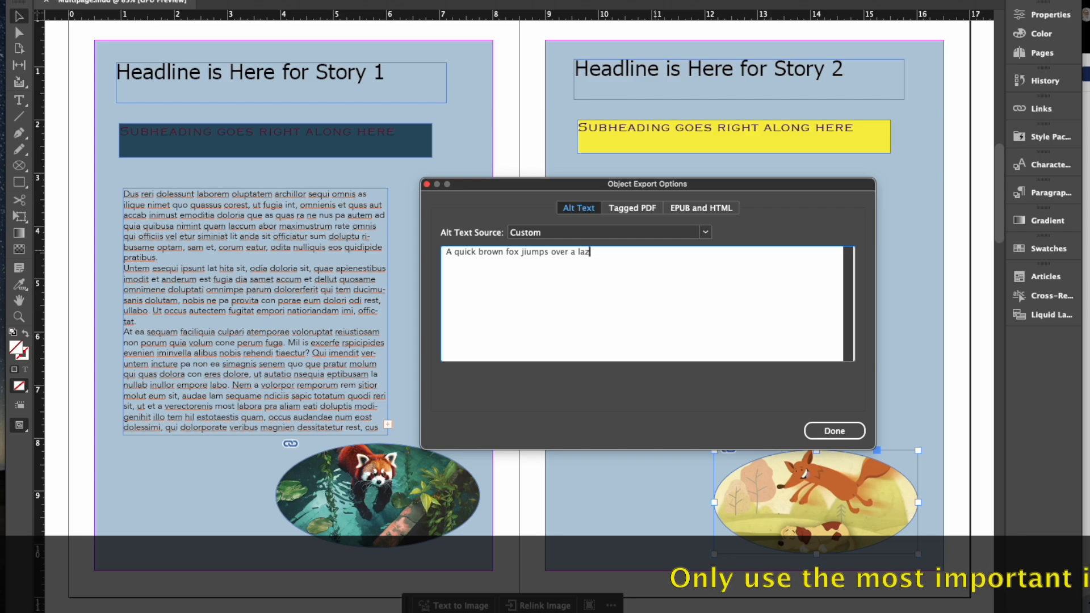
{"action": "type", "text": "y dog."}
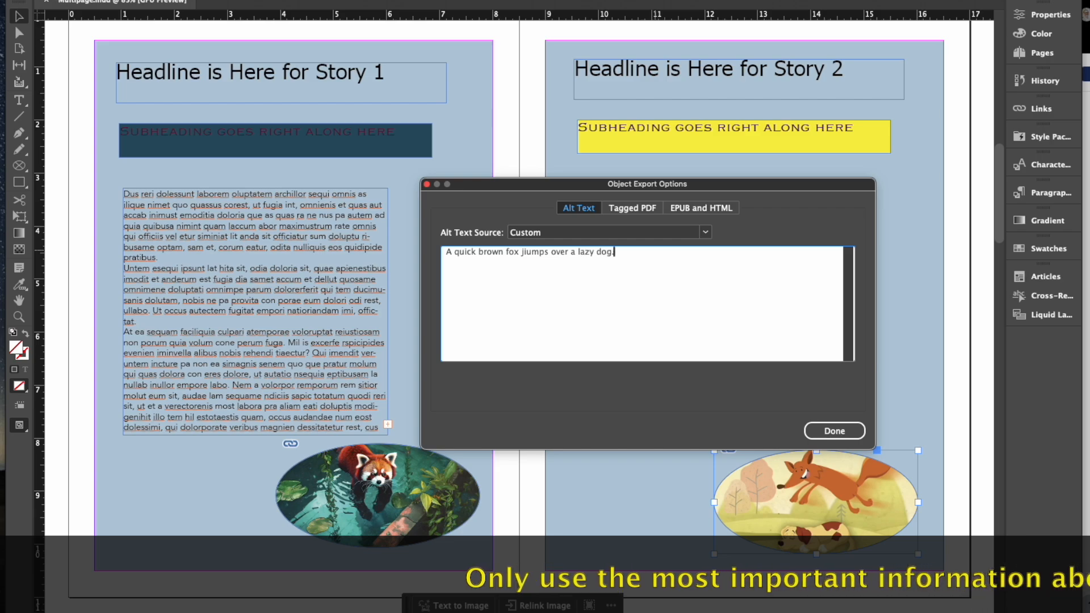
{"action": "key", "text": "Right"}
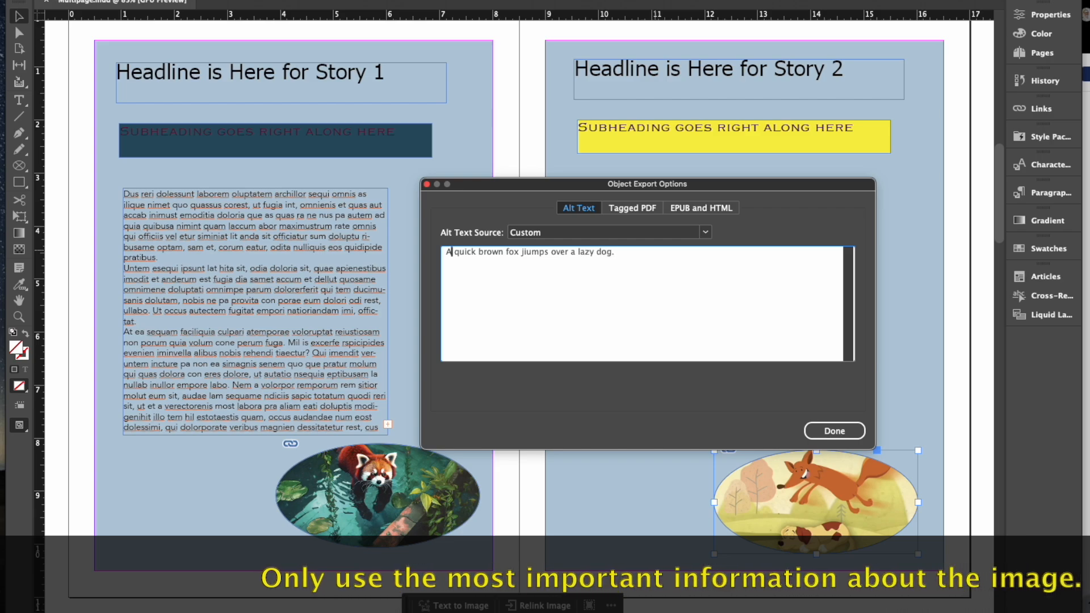
{"action": "type", "text": "graphic "}
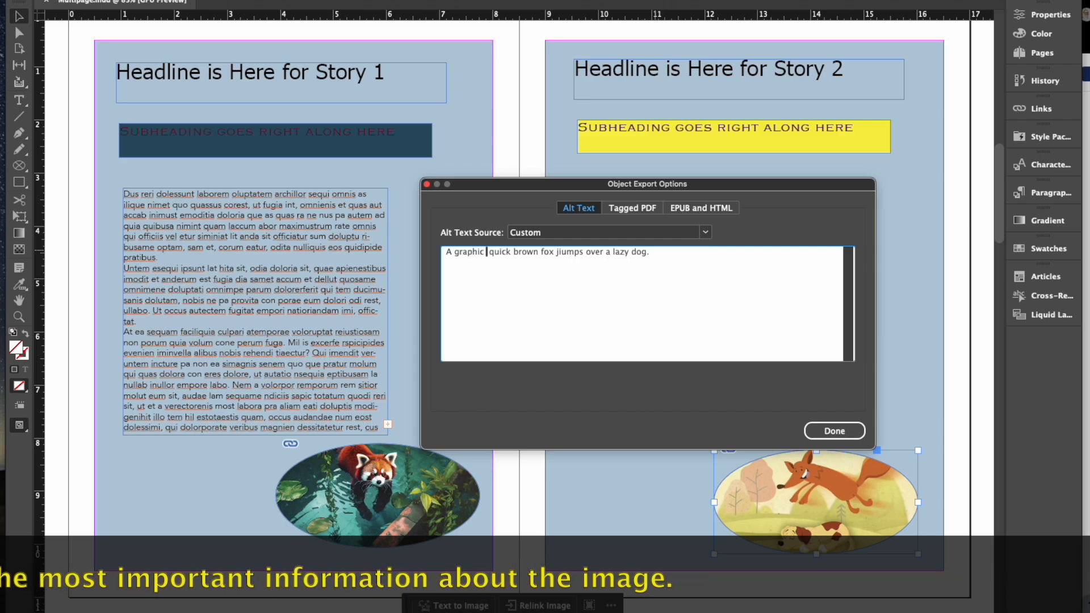
{"action": "type", "text": "illustration in which a"}
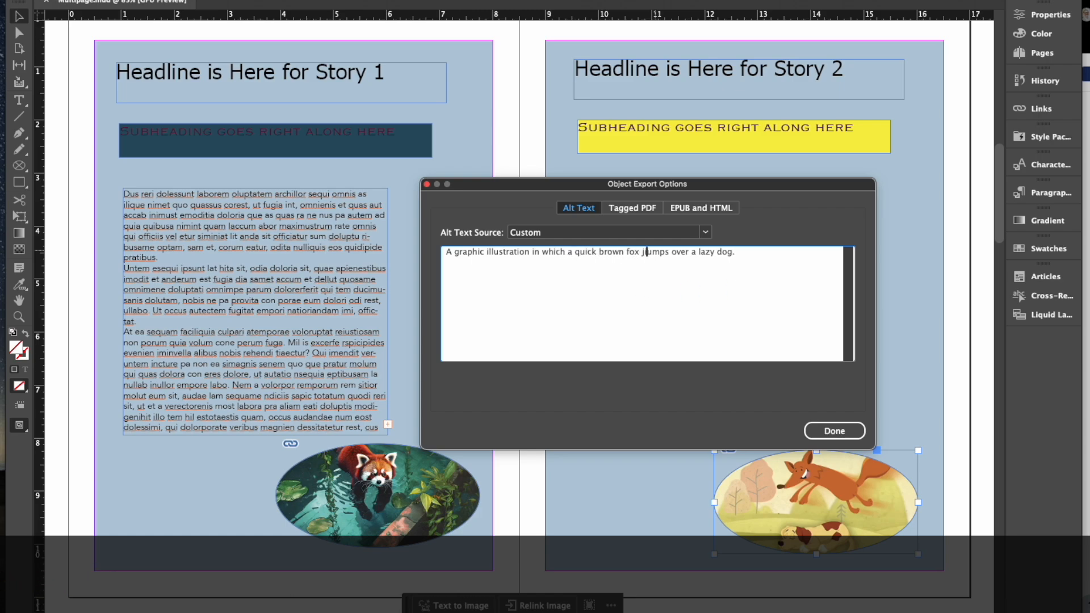
{"action": "left_click", "coordinate": [855, 433]}
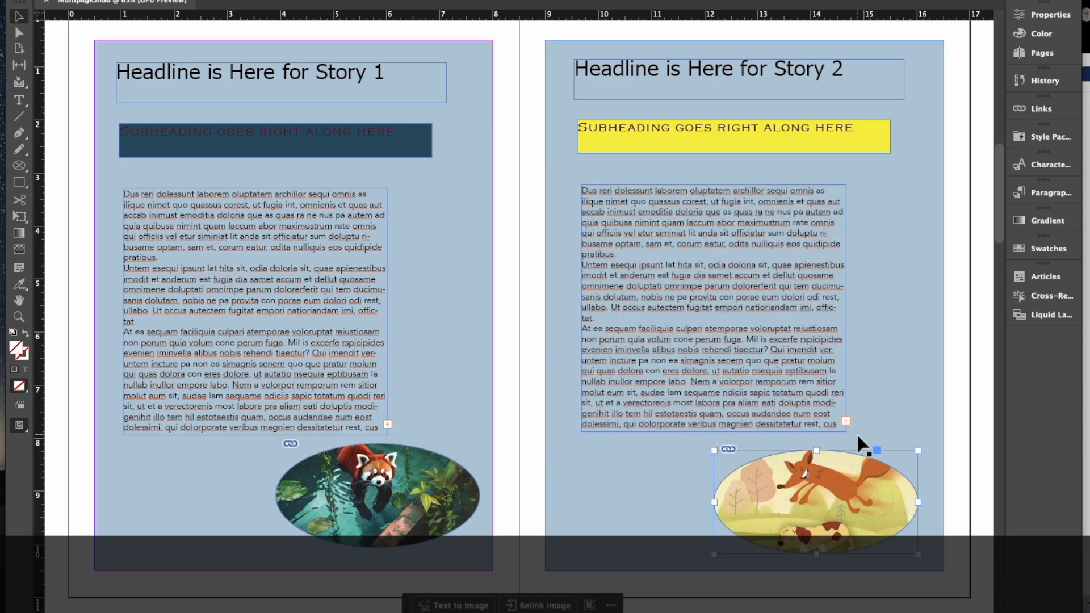